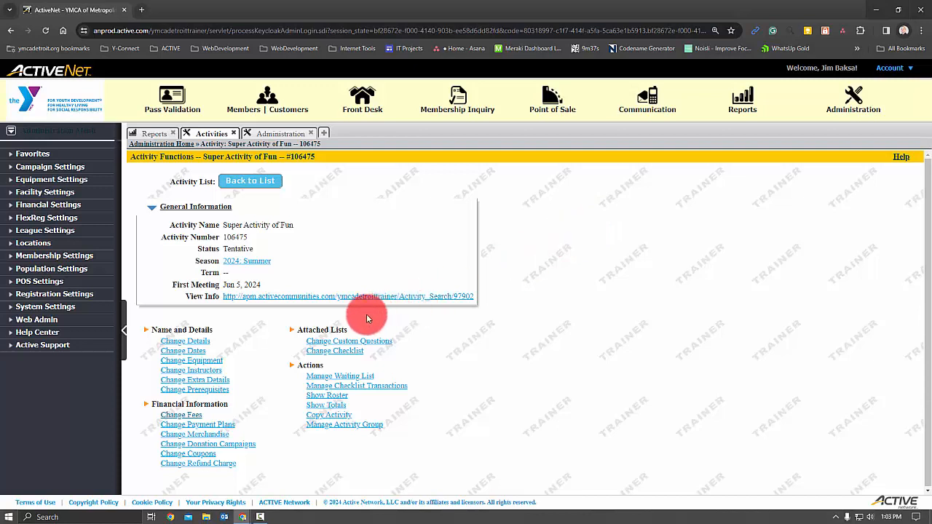
- Open the fees of Super Activity of Fun and review the fees set up for Preschool - Swim Basics - Stage 1-3 as a reference
{"action": "left_click", "coordinate": [194, 415]}
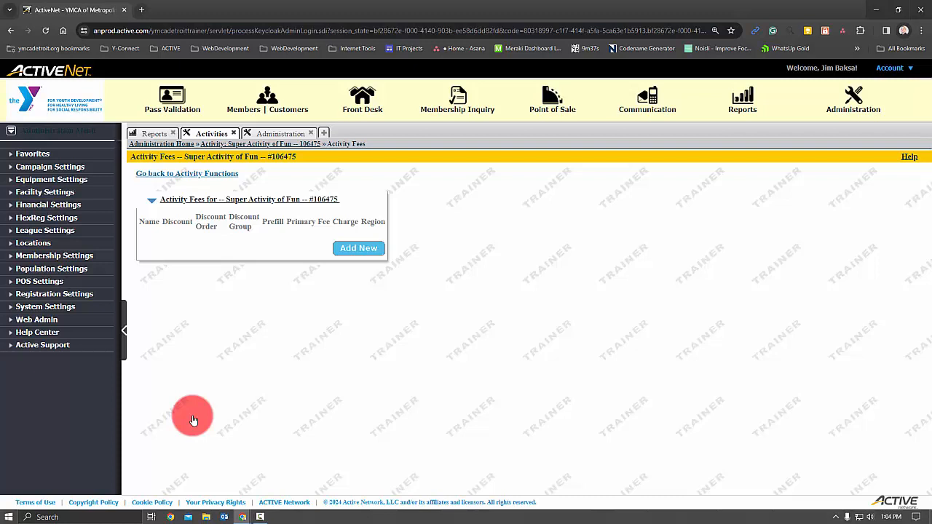
{"action": "left_click", "coordinate": [268, 135]}
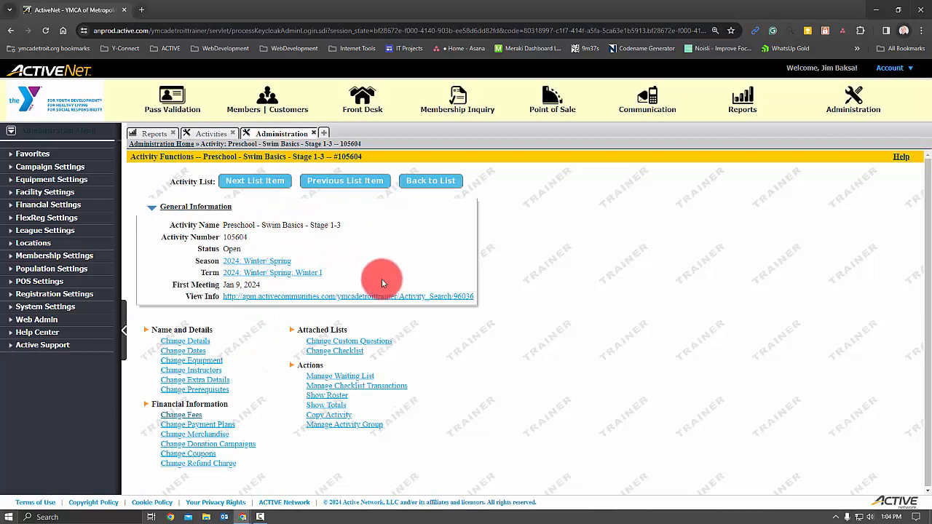
{"action": "left_click", "coordinate": [181, 415]}
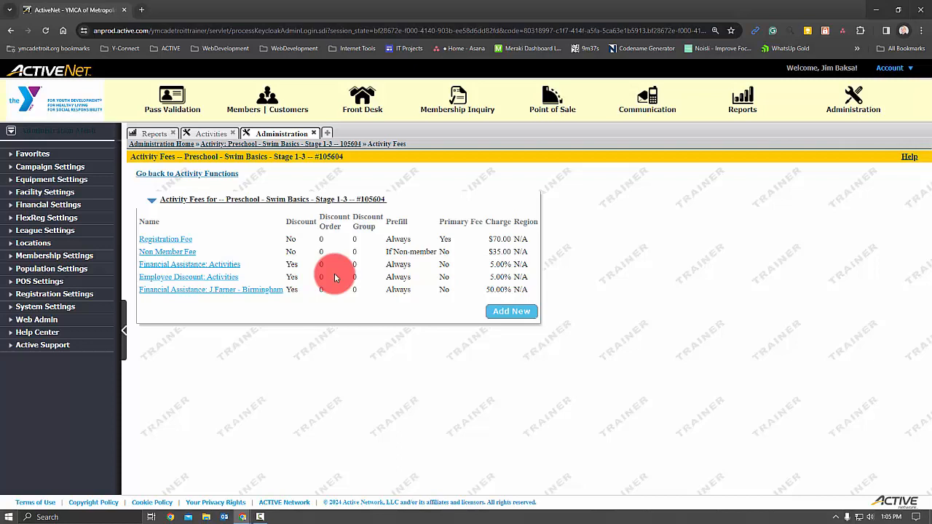
{"action": "left_click", "coordinate": [211, 137]}
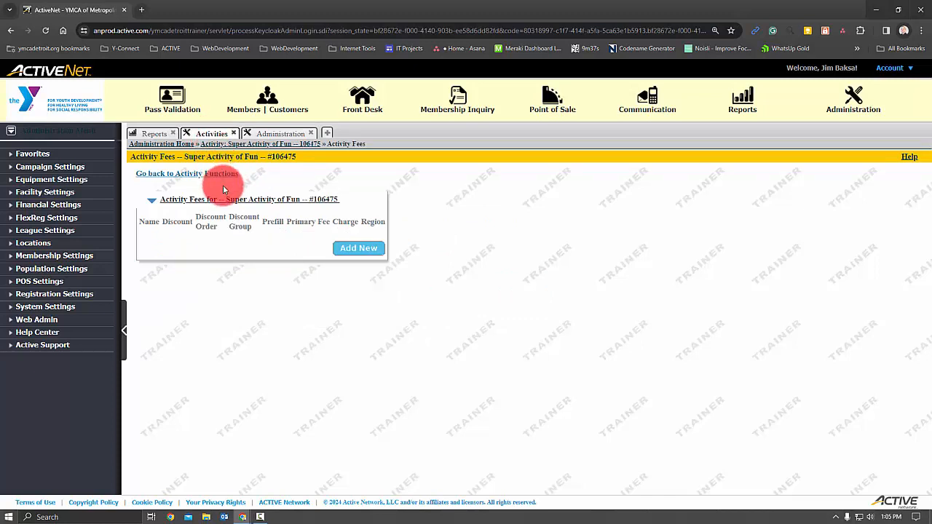
- Create a new fee for Super Activity of Fun based on the Registration Fee charge and check the available customer types
{"action": "left_click", "coordinate": [355, 250]}
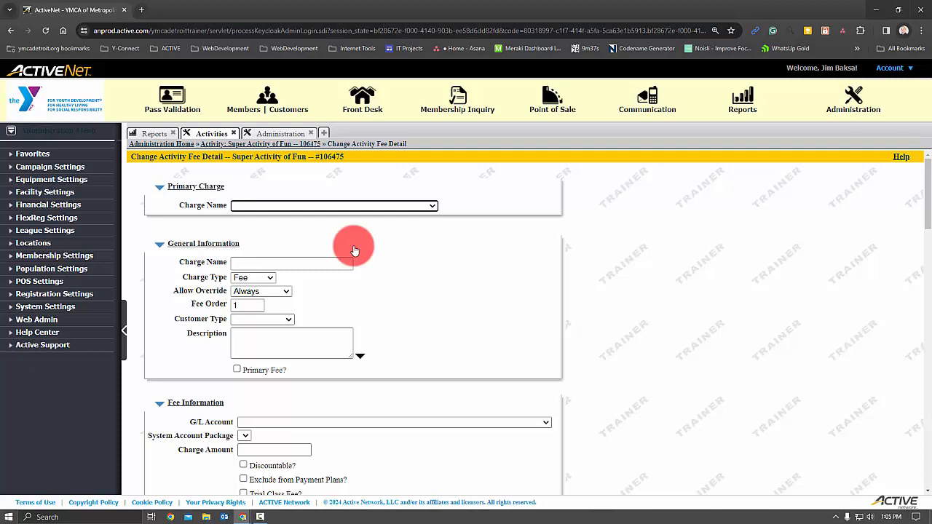
{"action": "left_click", "coordinate": [434, 205]}
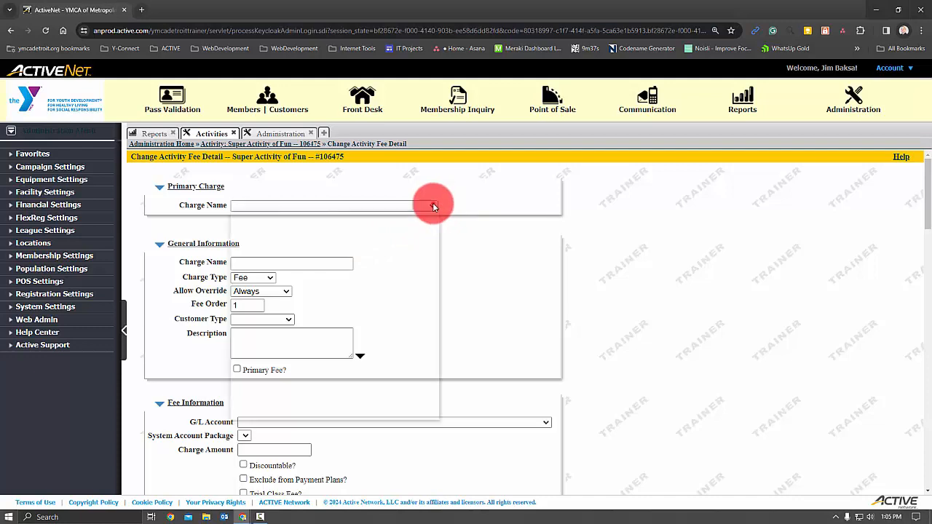
{"action": "left_click_drag", "start_coordinate": [435, 226], "coordinate": [430, 282]}
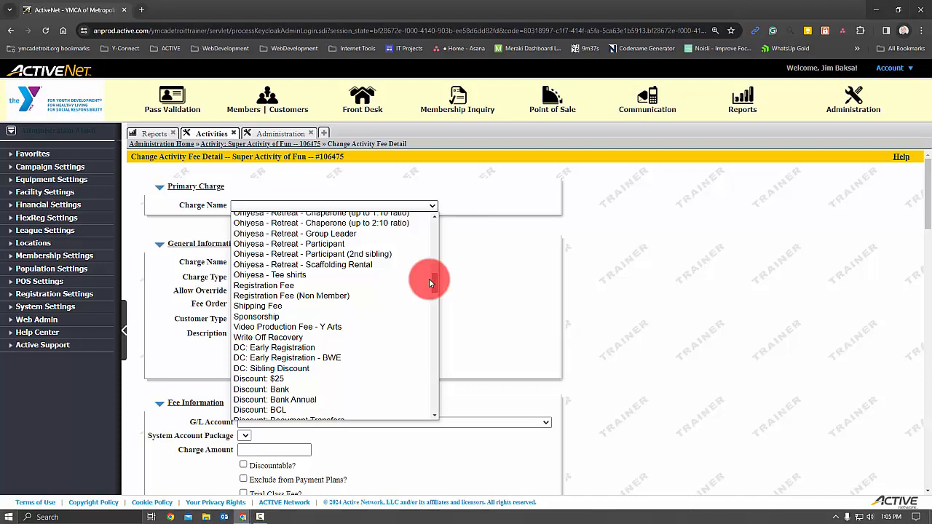
{"action": "left_click", "coordinate": [278, 286]}
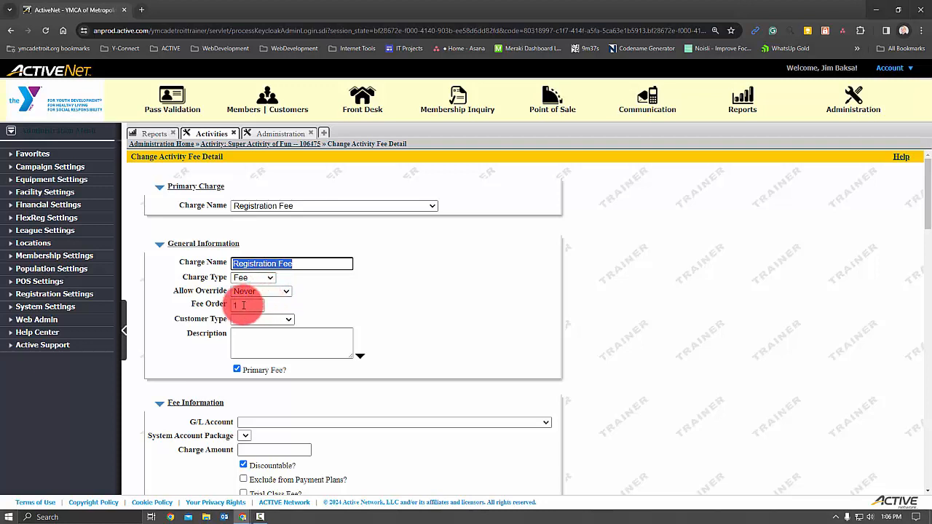
{"action": "left_click", "coordinate": [289, 322]}
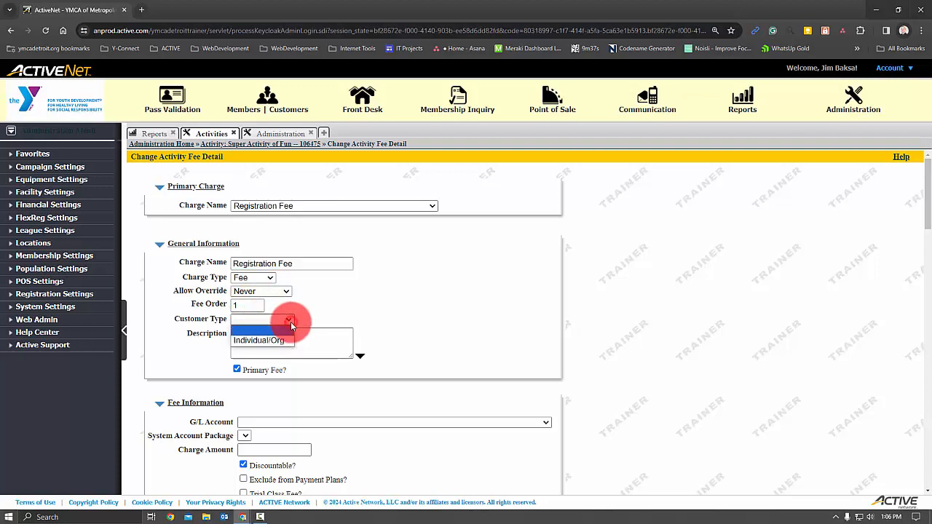
{"action": "left_click", "coordinate": [328, 318]}
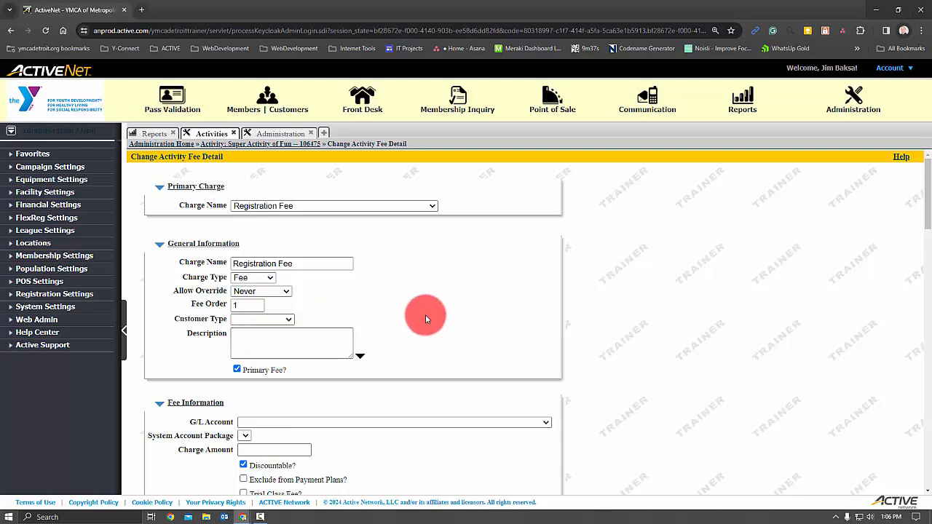
{"action": "scroll", "coordinate": [428, 318], "scroll_direction": "down", "scroll_amount": 2}
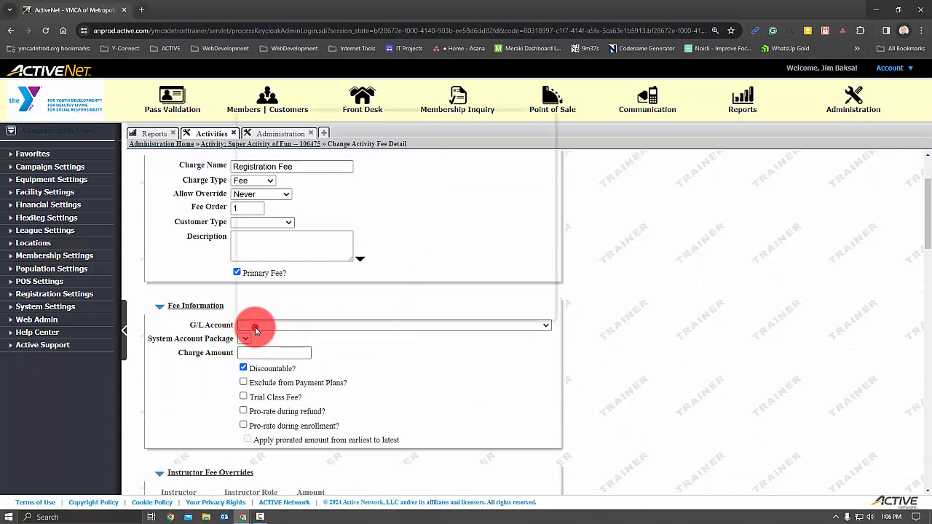
{"action": "left_click", "coordinate": [255, 328]}
{"action": "type", "text": "7"}
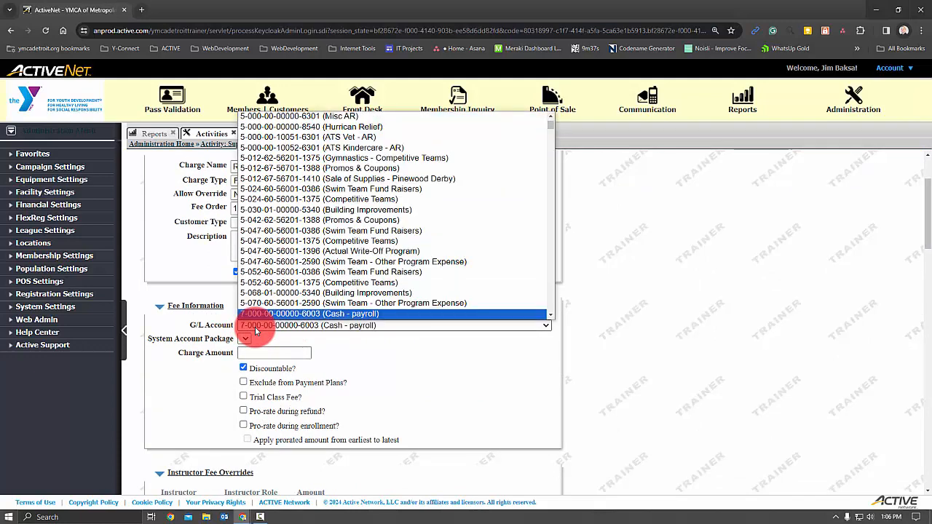
{"action": "type", "text": "-024-60"}
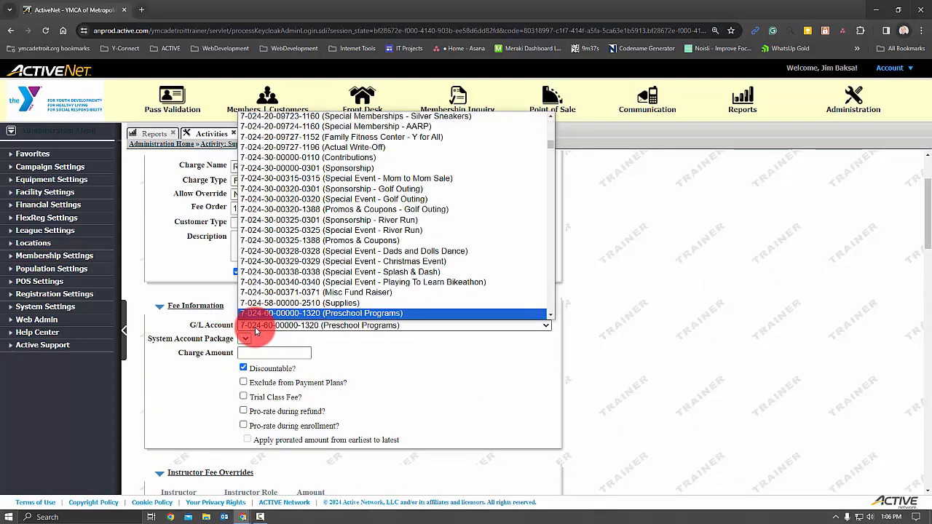
{"action": "key", "text": "Return"}
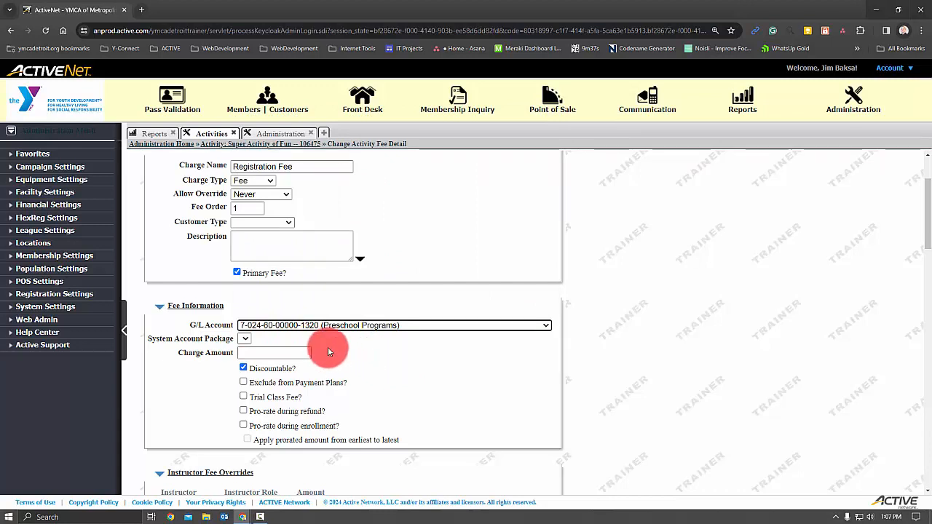
- Set the registration fee's charge amount to 100 and enable pro-rating during both refund and enrollment
{"action": "left_click", "coordinate": [300, 353]}
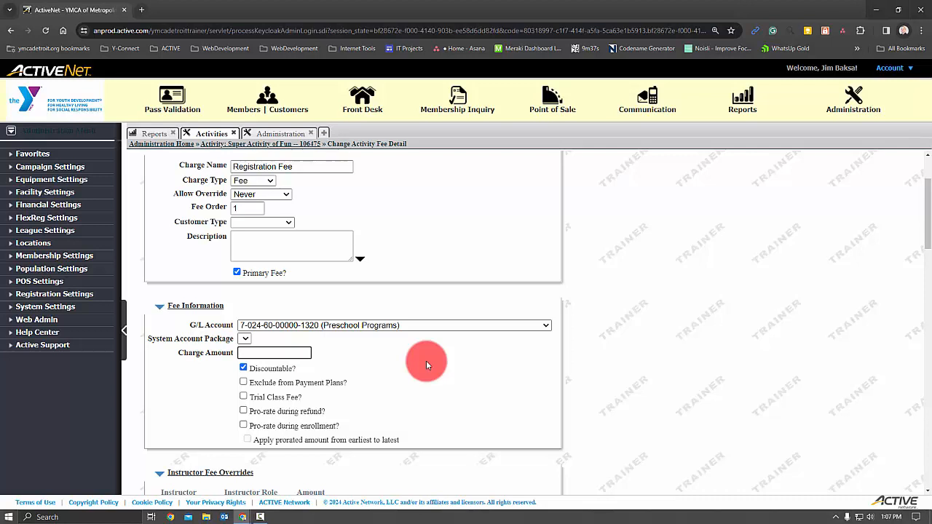
{"action": "type", "text": "100"}
{"action": "left_click", "coordinate": [214, 388]}
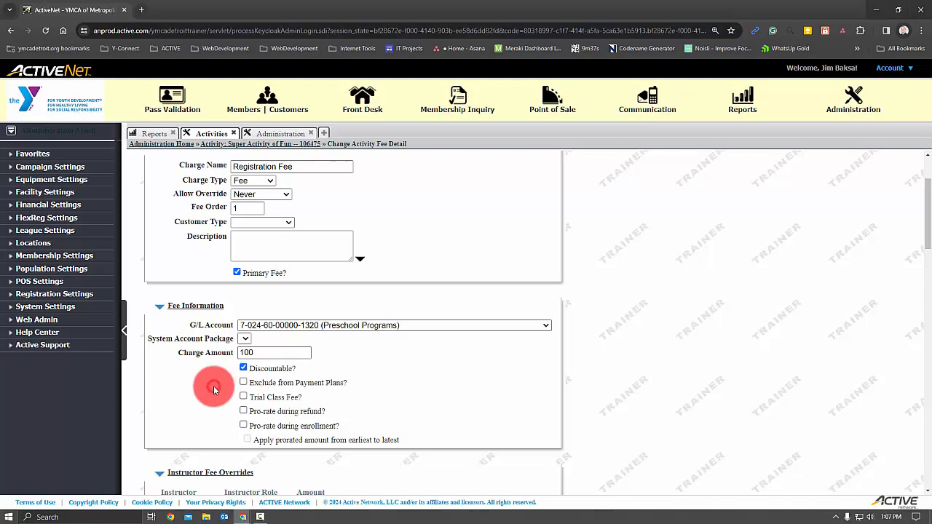
{"action": "scroll", "coordinate": [209, 376], "scroll_direction": "down", "scroll_amount": 3}
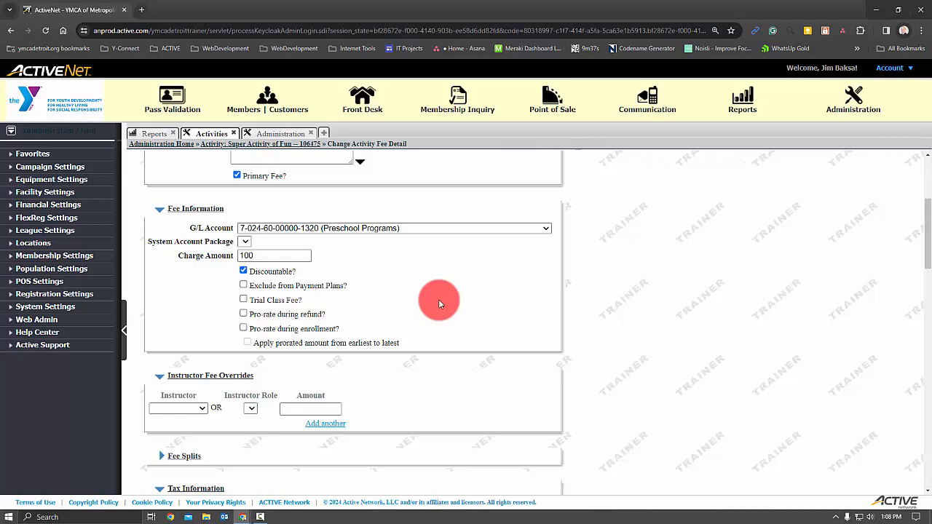
{"action": "left_click", "coordinate": [244, 315]}
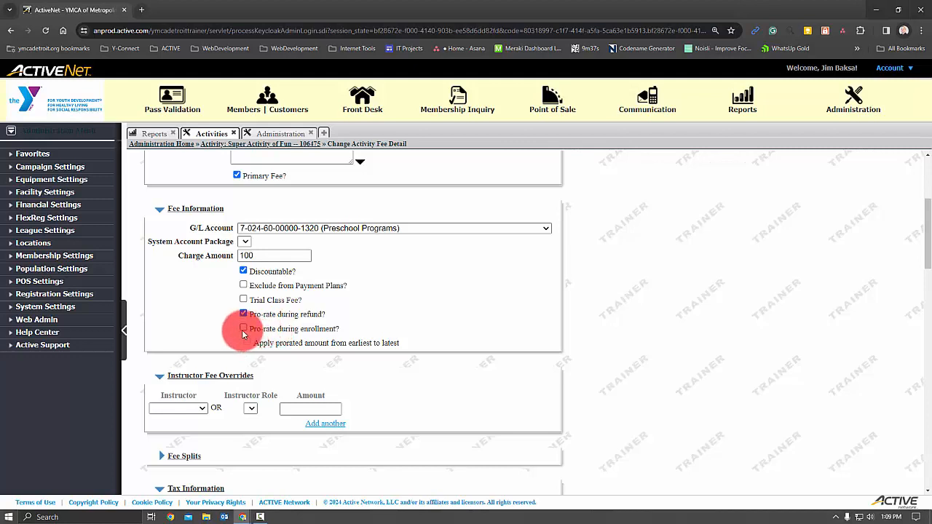
{"action": "left_click", "coordinate": [261, 330]}
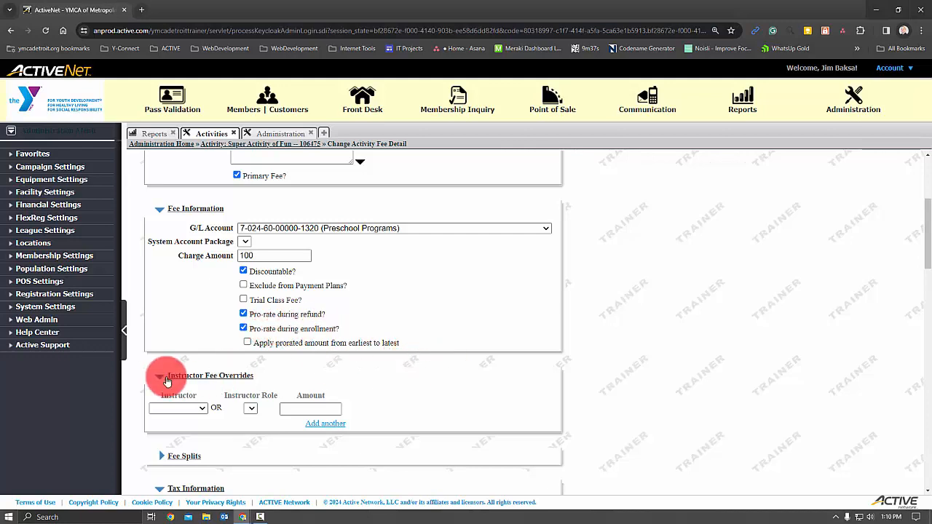
- Try the If Member prefill condition on the registration fee and set the condition back to Always
{"action": "scroll", "coordinate": [434, 364], "scroll_direction": "down", "scroll_amount": 2}
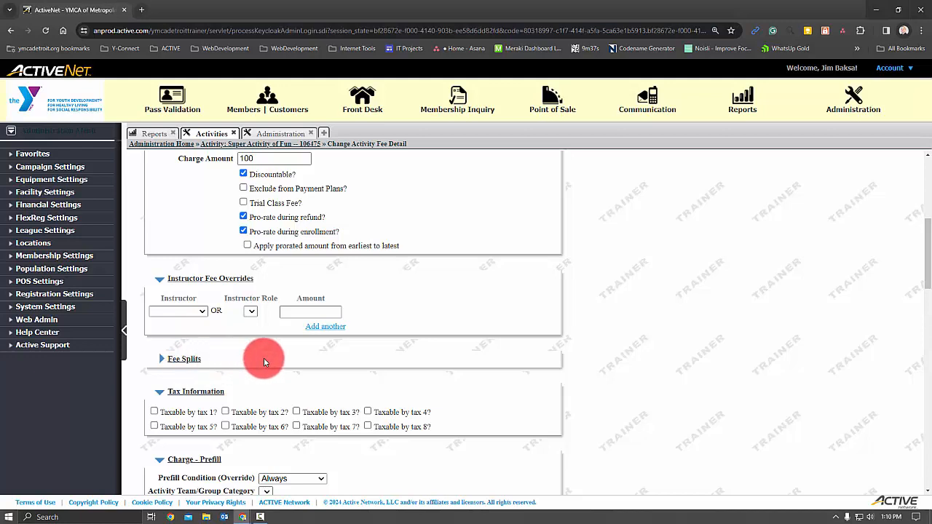
{"action": "scroll", "coordinate": [280, 358], "scroll_direction": "down", "scroll_amount": 2}
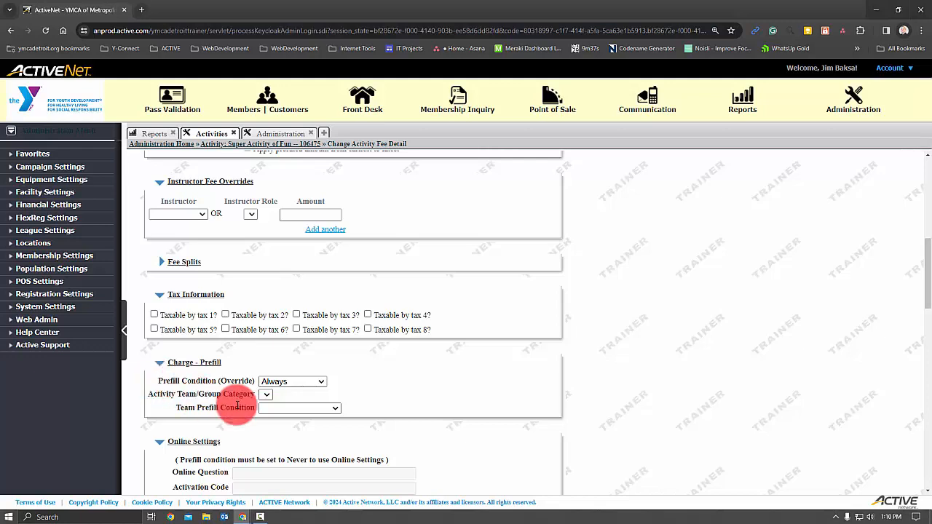
{"action": "left_click", "coordinate": [320, 381]}
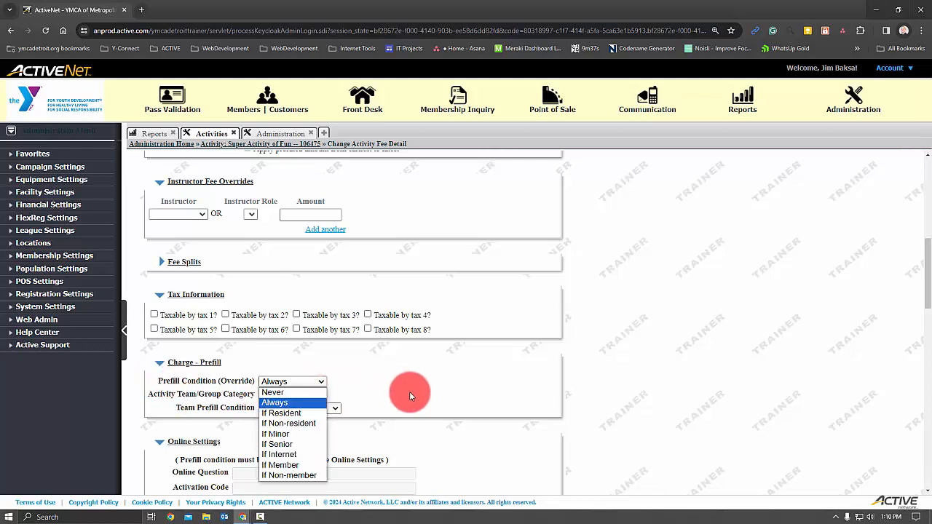
{"action": "left_click", "coordinate": [409, 392]}
{"action": "scroll", "coordinate": [424, 383], "scroll_direction": "down", "scroll_amount": 1}
{"action": "scroll", "coordinate": [421, 371], "scroll_direction": "up", "scroll_amount": 1}
{"action": "left_click", "coordinate": [321, 382]}
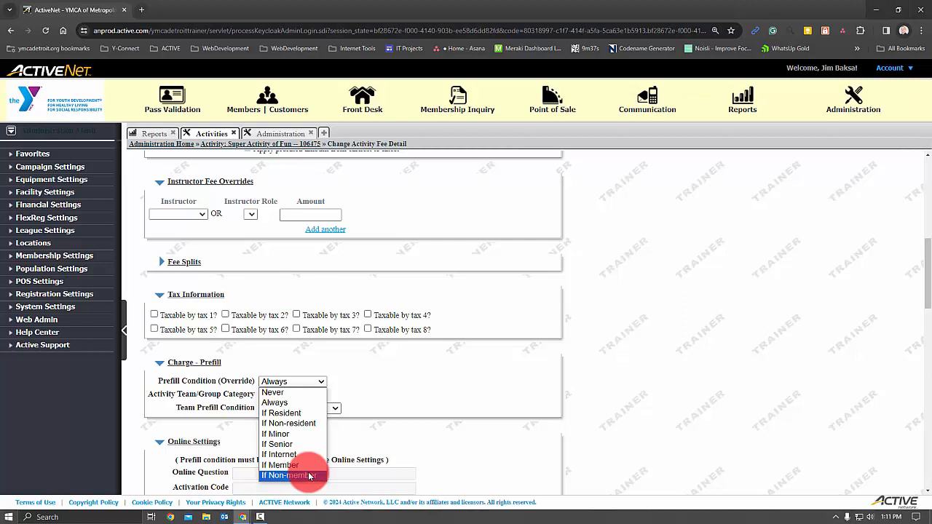
{"action": "left_click", "coordinate": [310, 465]}
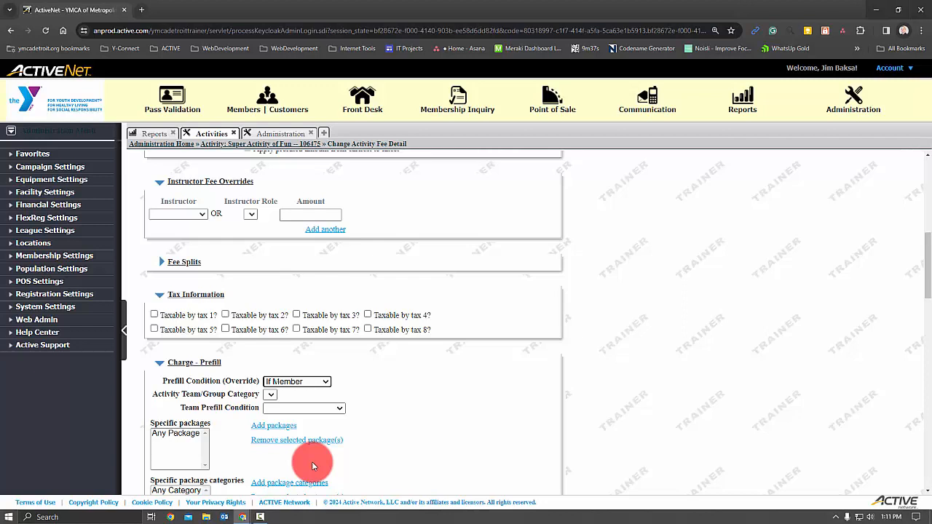
{"action": "left_click", "coordinate": [327, 381]}
{"action": "left_click", "coordinate": [310, 403]}
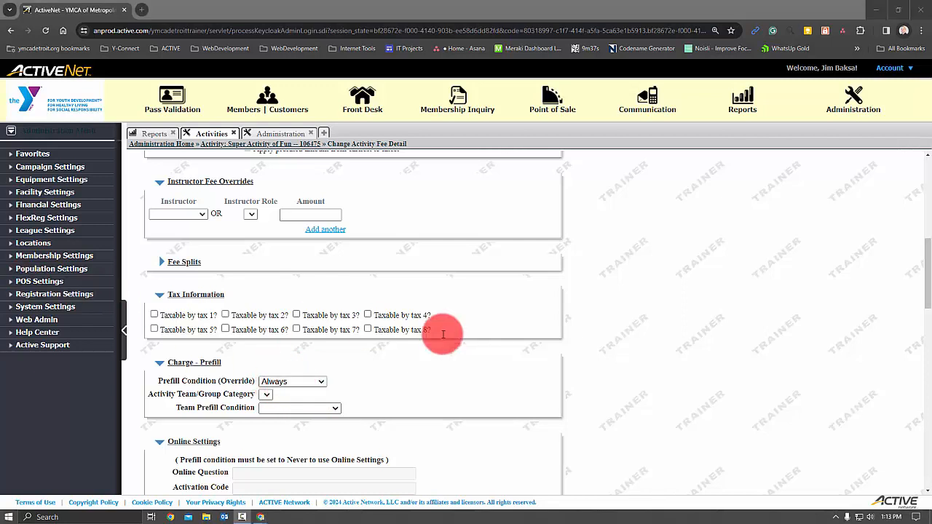
- Review the registration fee's remaining online, qualification, scheduled change and date settings, and save the fee
{"action": "scroll", "coordinate": [481, 364], "scroll_direction": "down", "scroll_amount": 3}
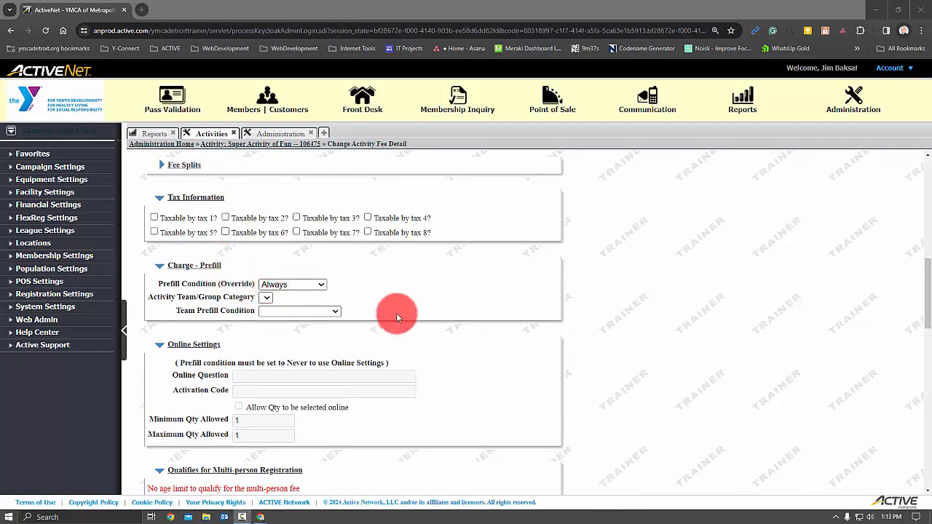
{"action": "scroll", "coordinate": [395, 313], "scroll_direction": "down", "scroll_amount": 6}
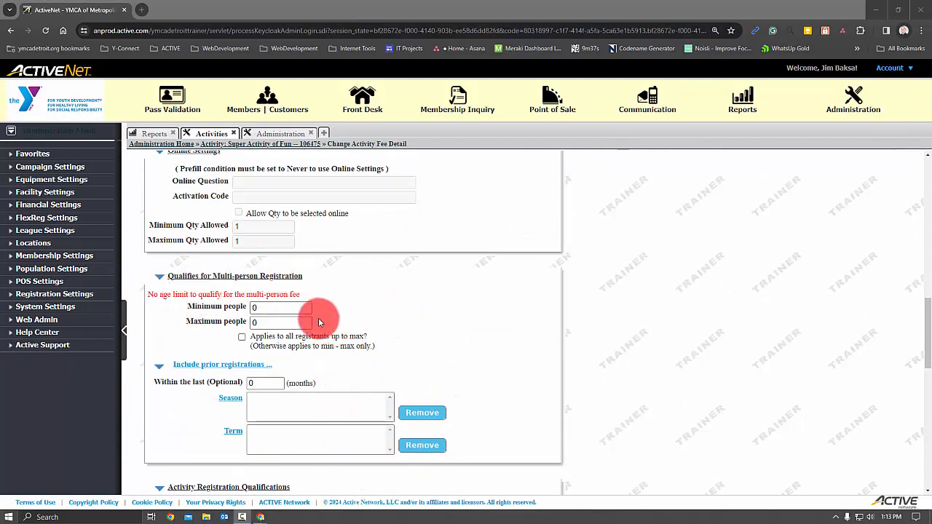
{"action": "scroll", "coordinate": [279, 304], "scroll_direction": "down", "scroll_amount": 2}
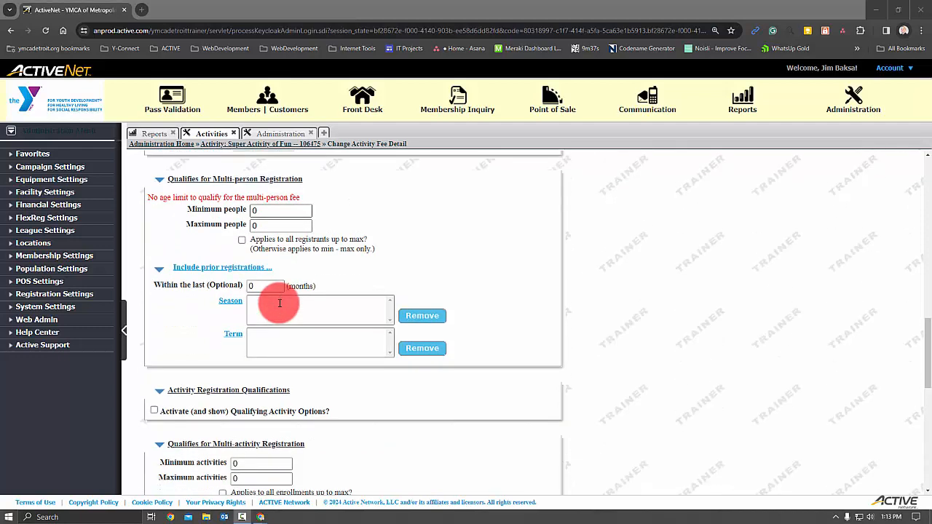
{"action": "scroll", "coordinate": [279, 304], "scroll_direction": "down", "scroll_amount": 4}
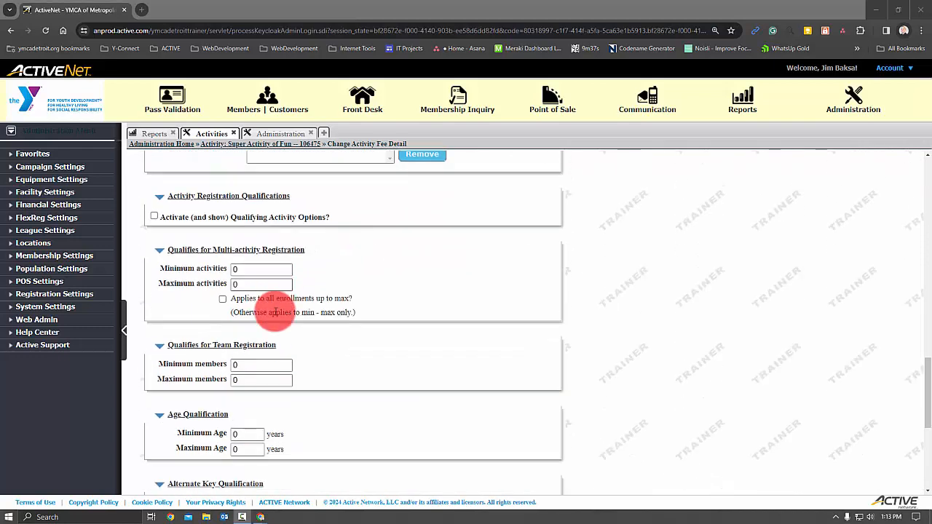
{"action": "scroll", "coordinate": [276, 315], "scroll_direction": "down", "scroll_amount": 2}
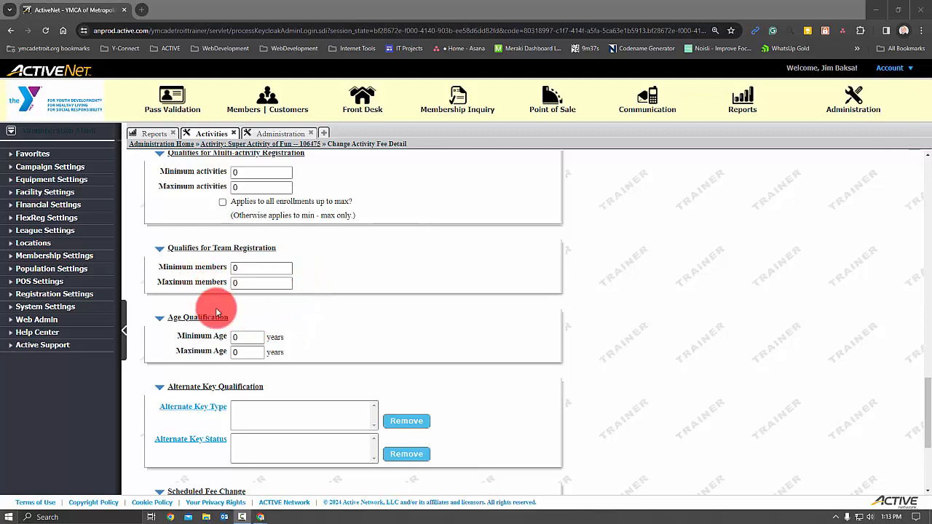
{"action": "scroll", "coordinate": [216, 313], "scroll_direction": "down", "scroll_amount": 2}
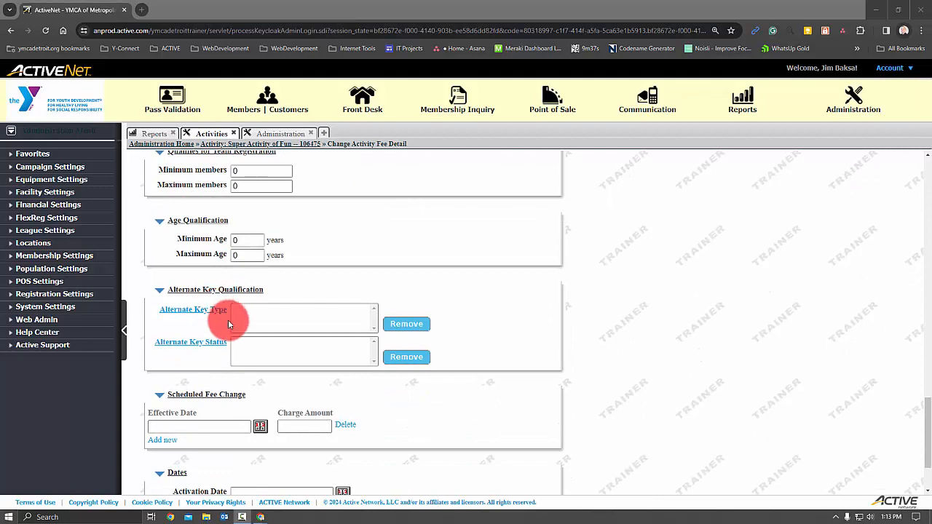
{"action": "scroll", "coordinate": [304, 356], "scroll_direction": "down", "scroll_amount": 2}
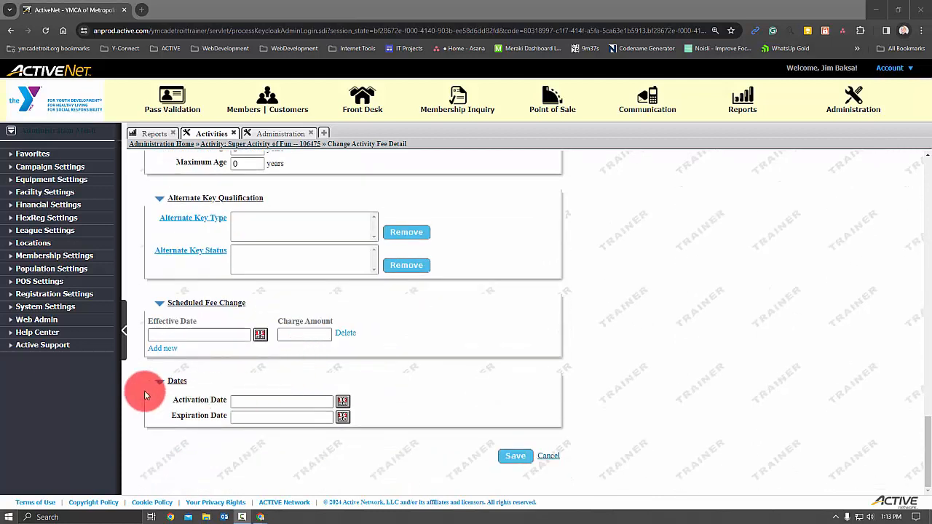
{"action": "left_click", "coordinate": [517, 458]}
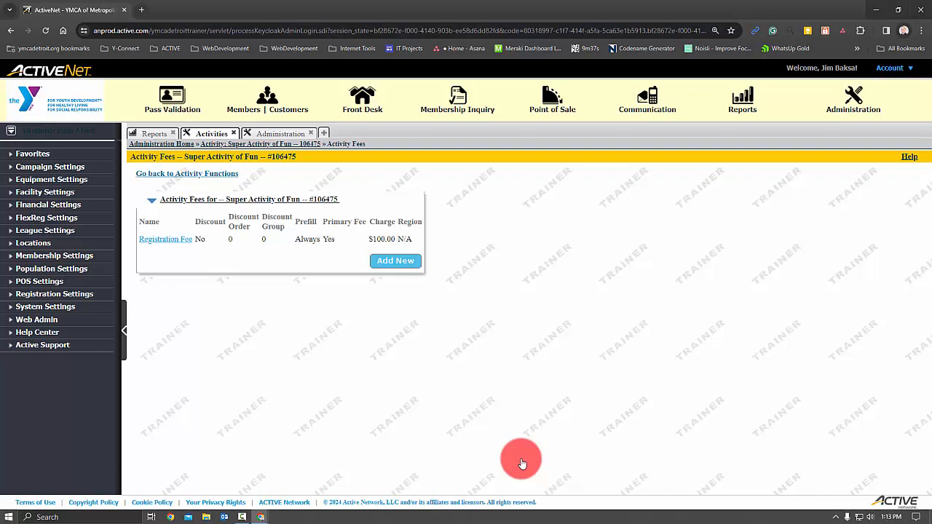
- Start a second fee for Super Activity of Fun based on the Registration Fee (Non Member) charge
{"action": "left_click", "coordinate": [391, 264]}
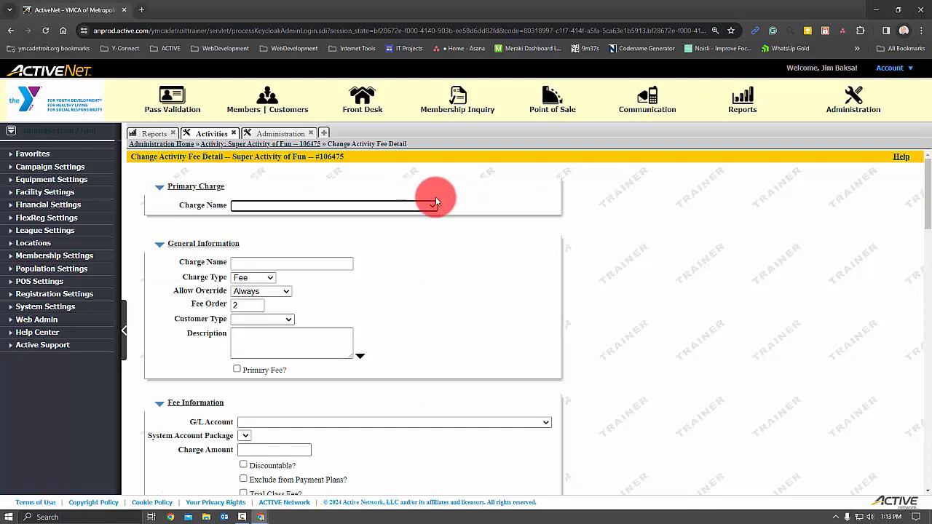
{"action": "left_click", "coordinate": [431, 207]}
{"action": "left_click_drag", "start_coordinate": [433, 223], "coordinate": [432, 285]}
{"action": "left_click", "coordinate": [343, 256]}
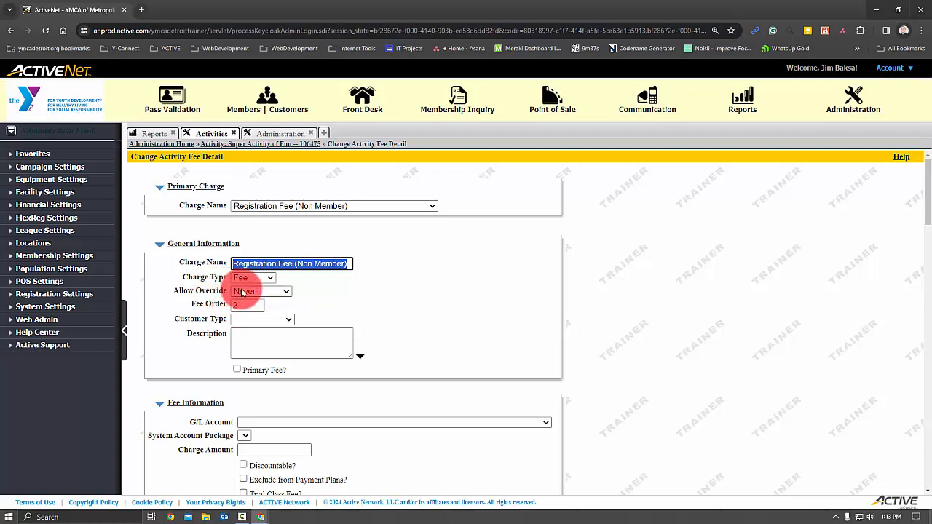
{"action": "left_click", "coordinate": [361, 421]}
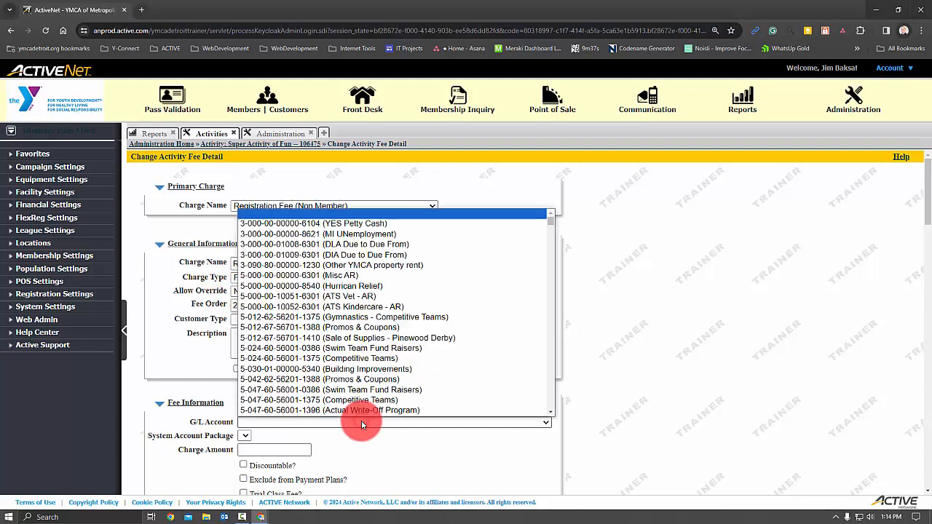
{"action": "type", "text": "7"}
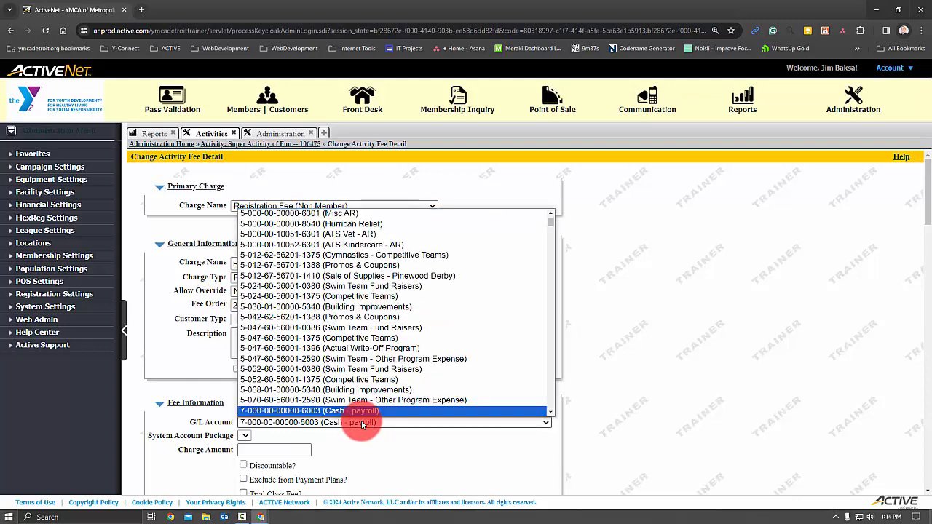
{"action": "type", "text": "-024-6"}
{"action": "key", "text": "Return"}
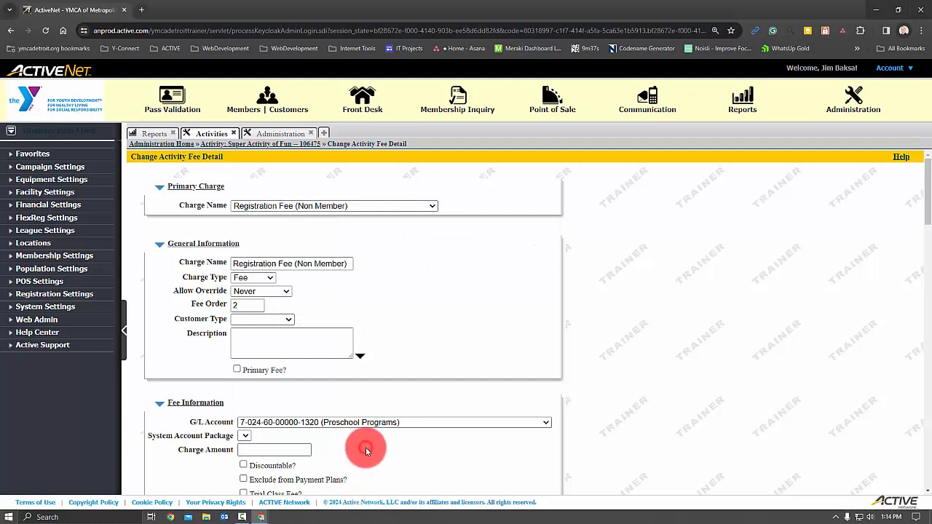
{"action": "scroll", "coordinate": [376, 435], "scroll_direction": "down", "scroll_amount": 2}
{"action": "scroll", "coordinate": [376, 439], "scroll_direction": "up", "scroll_amount": 2}
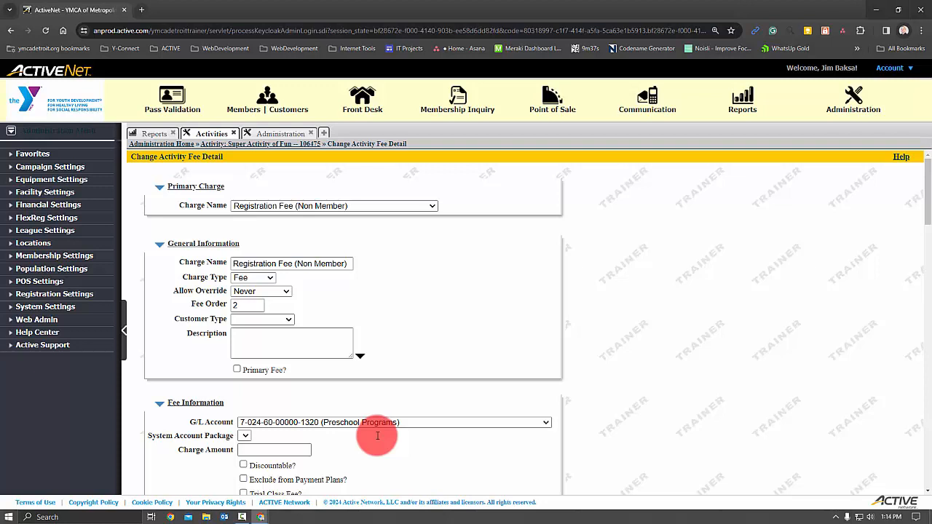
- Set the non-member fee's charge amount to 50 and enable pro-rating during both refund and enrollment
{"action": "left_click", "coordinate": [291, 450]}
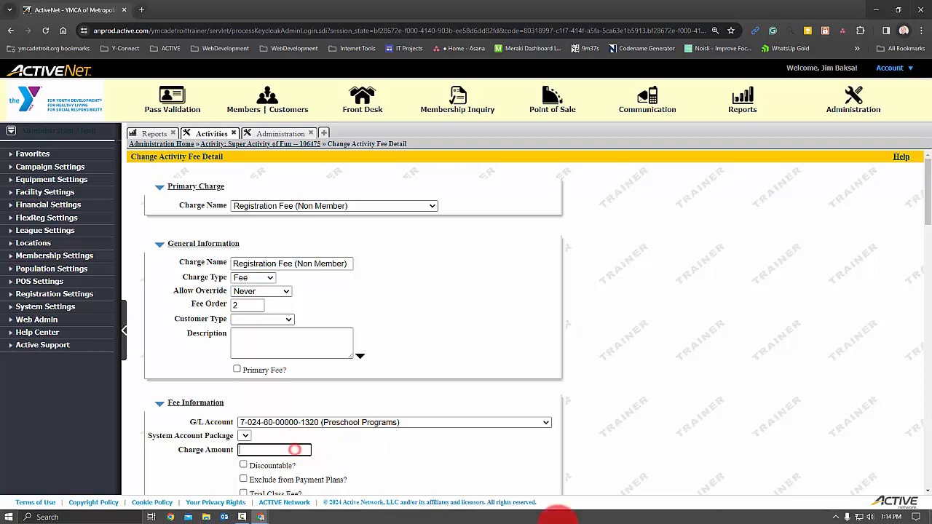
{"action": "type", "text": "50"}
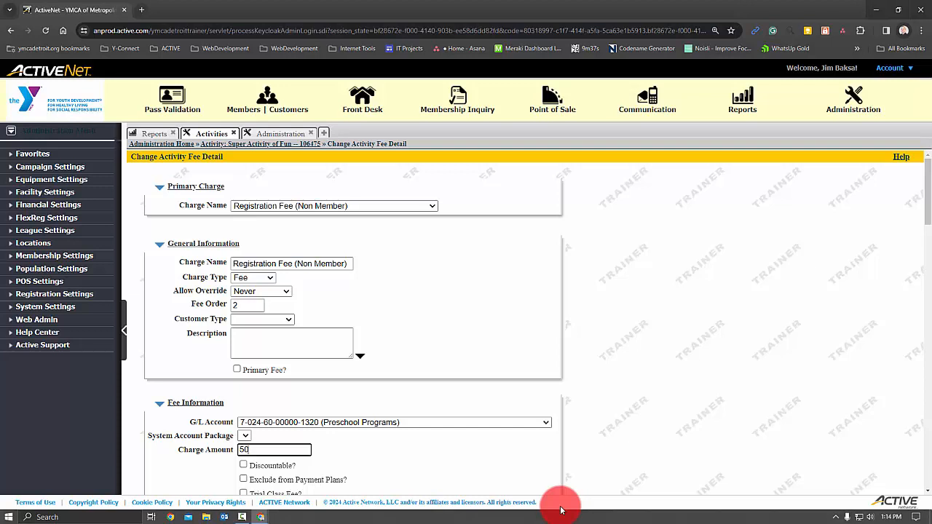
{"action": "left_click", "coordinate": [689, 401]}
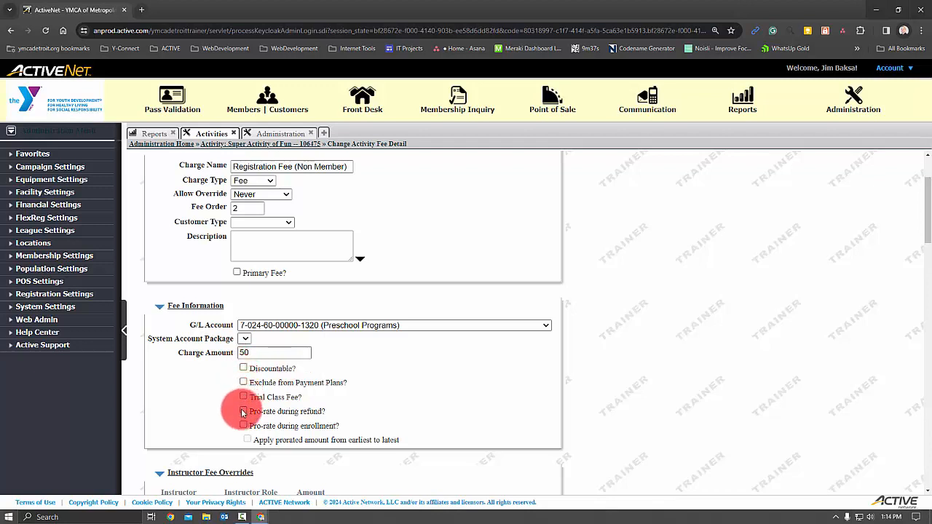
{"action": "left_click", "coordinate": [244, 411]}
{"action": "left_click", "coordinate": [243, 426]}
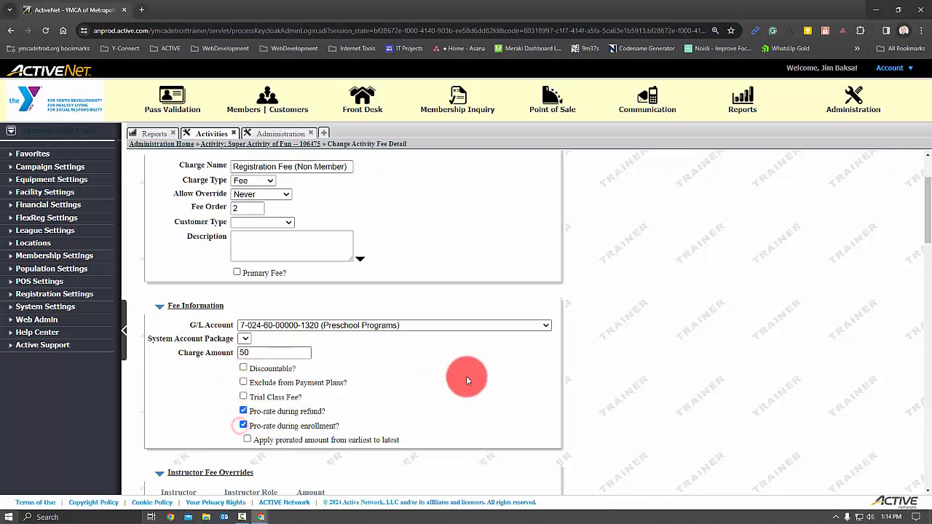
- Review the non-member fee's tax, prefill, online, qualification, scheduled change and date settings, and save the fee
{"action": "scroll", "coordinate": [460, 372], "scroll_direction": "down", "scroll_amount": 2}
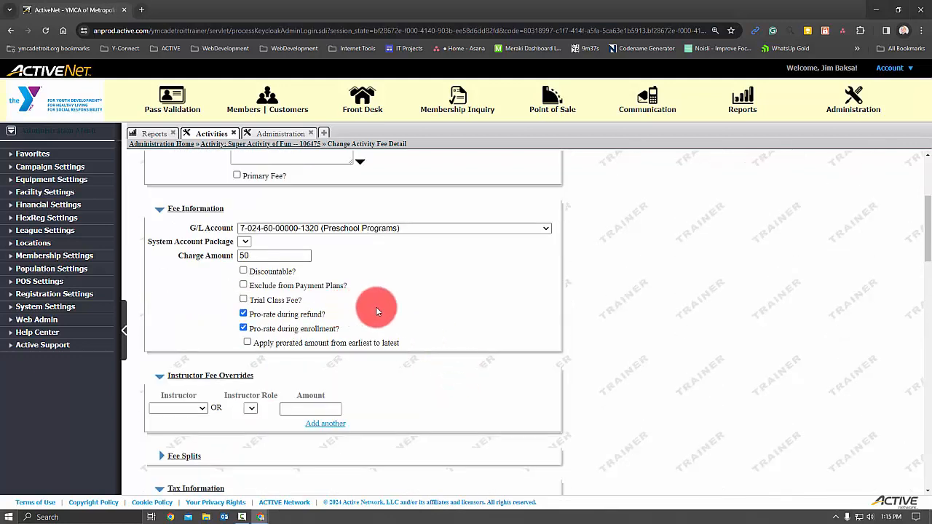
{"action": "scroll", "coordinate": [376, 308], "scroll_direction": "down", "scroll_amount": 4}
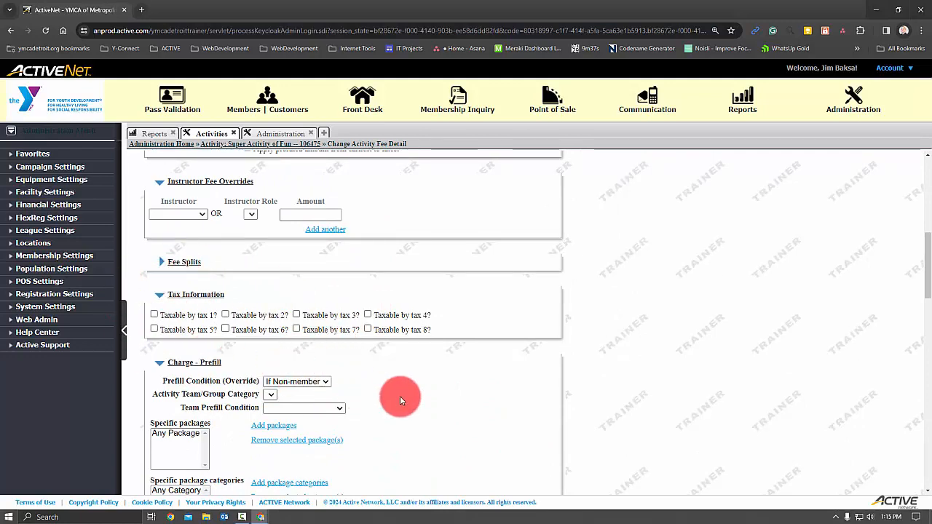
{"action": "scroll", "coordinate": [393, 391], "scroll_direction": "down", "scroll_amount": 1}
{"action": "scroll", "coordinate": [384, 358], "scroll_direction": "up", "scroll_amount": 2}
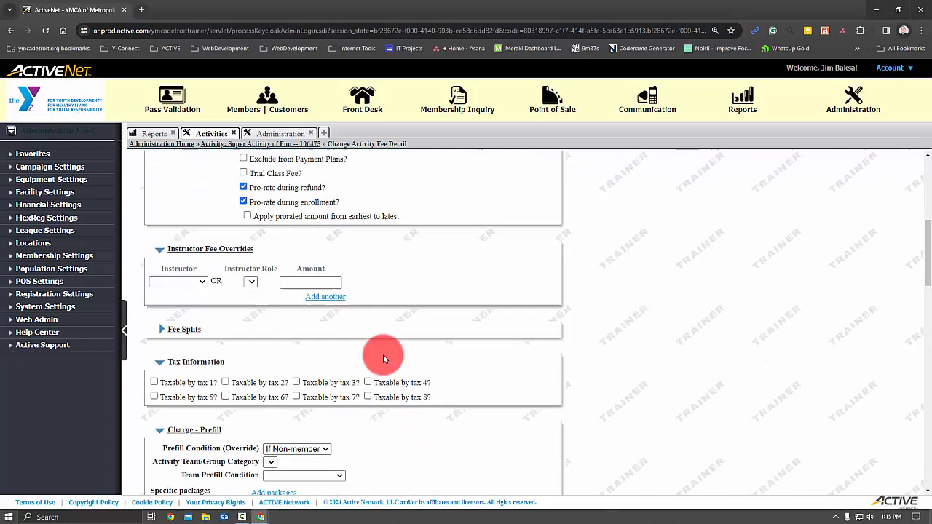
{"action": "scroll", "coordinate": [379, 357], "scroll_direction": "up", "scroll_amount": 5}
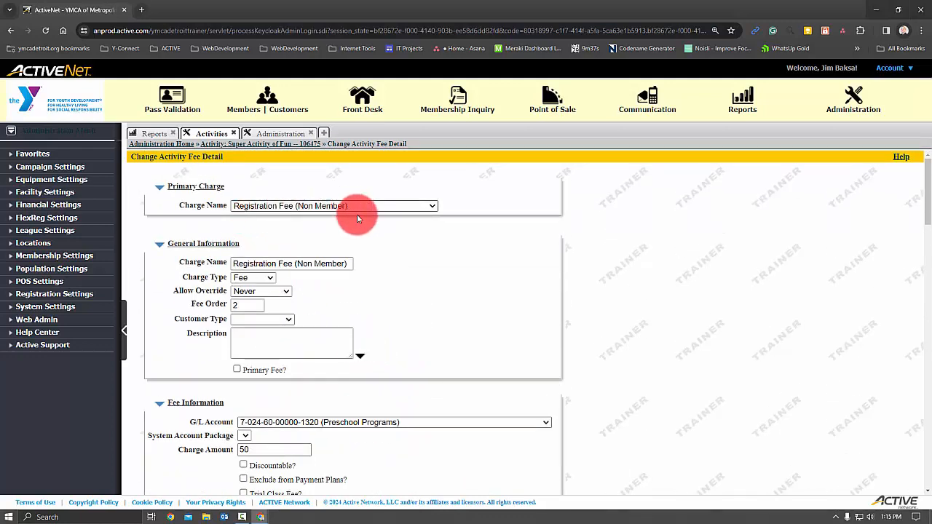
{"action": "scroll", "coordinate": [450, 280], "scroll_direction": "down", "scroll_amount": 10}
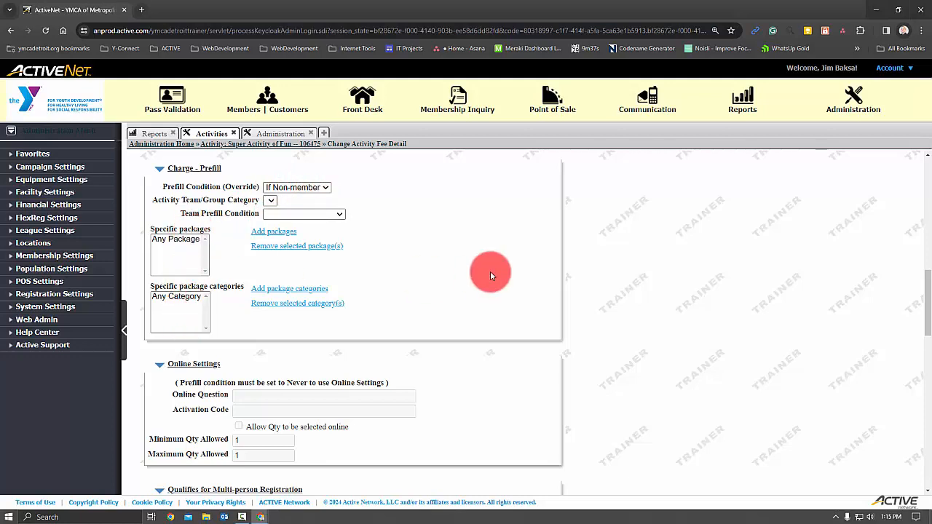
{"action": "scroll", "coordinate": [490, 275], "scroll_direction": "down", "scroll_amount": 4}
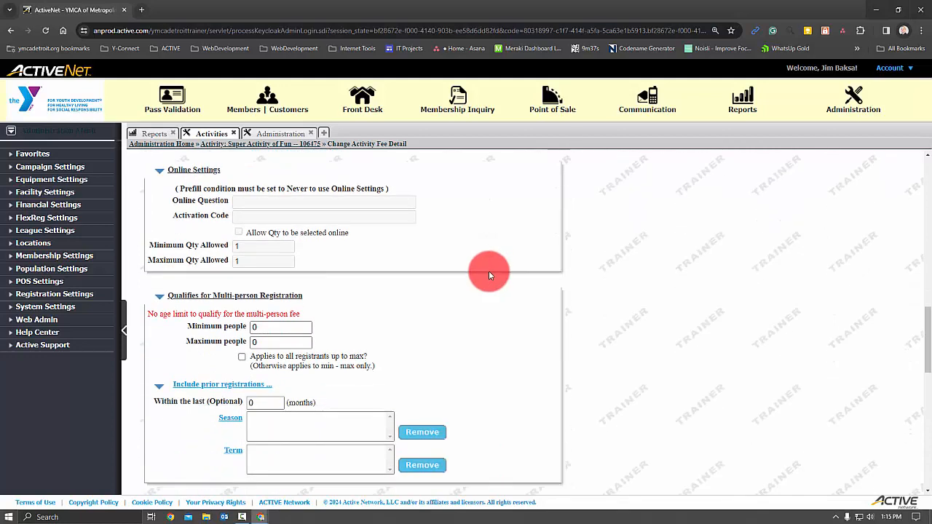
{"action": "scroll", "coordinate": [443, 330], "scroll_direction": "down", "scroll_amount": 6}
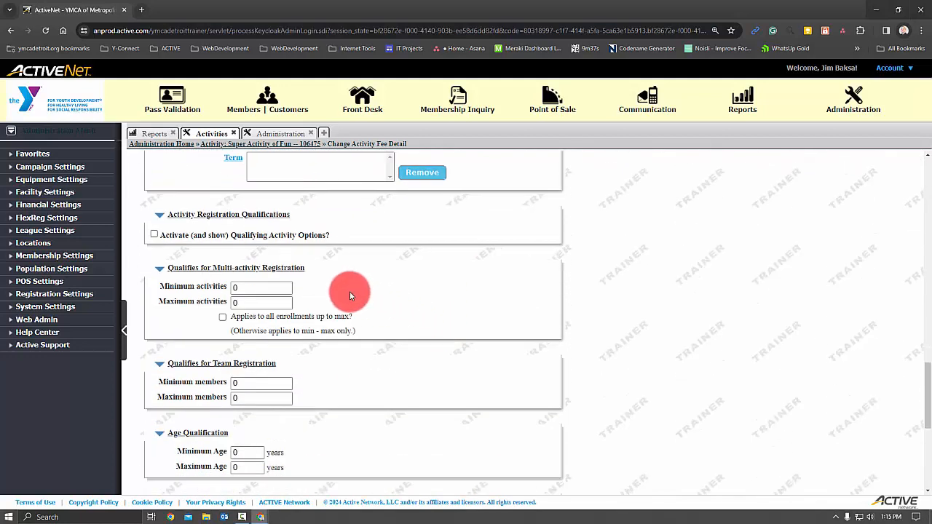
{"action": "scroll", "coordinate": [349, 292], "scroll_direction": "down", "scroll_amount": 2}
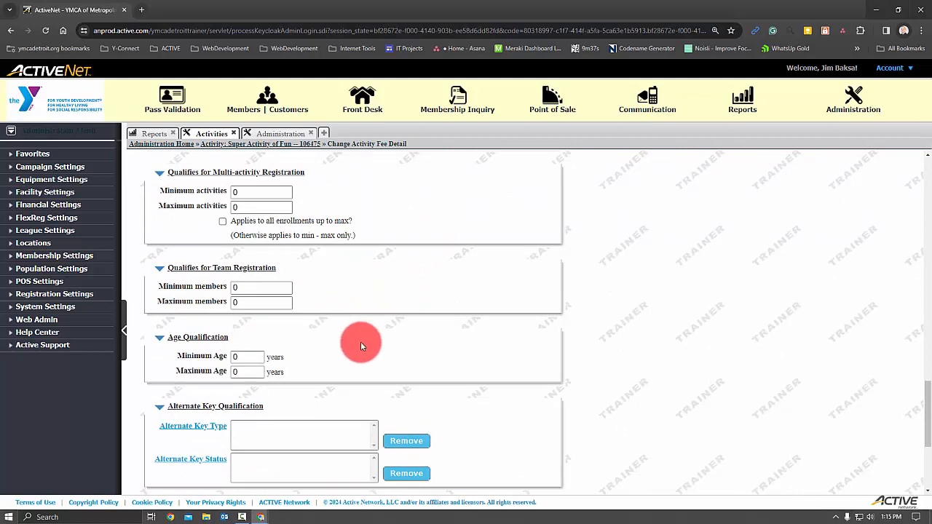
{"action": "scroll", "coordinate": [360, 341], "scroll_direction": "down", "scroll_amount": 2}
{"action": "scroll", "coordinate": [309, 324], "scroll_direction": "down", "scroll_amount": 2}
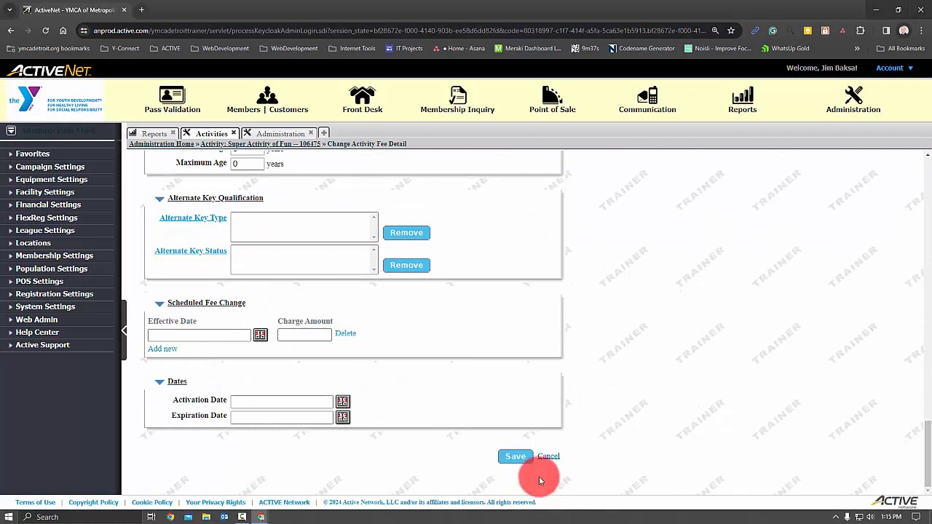
{"action": "left_click", "coordinate": [513, 459]}
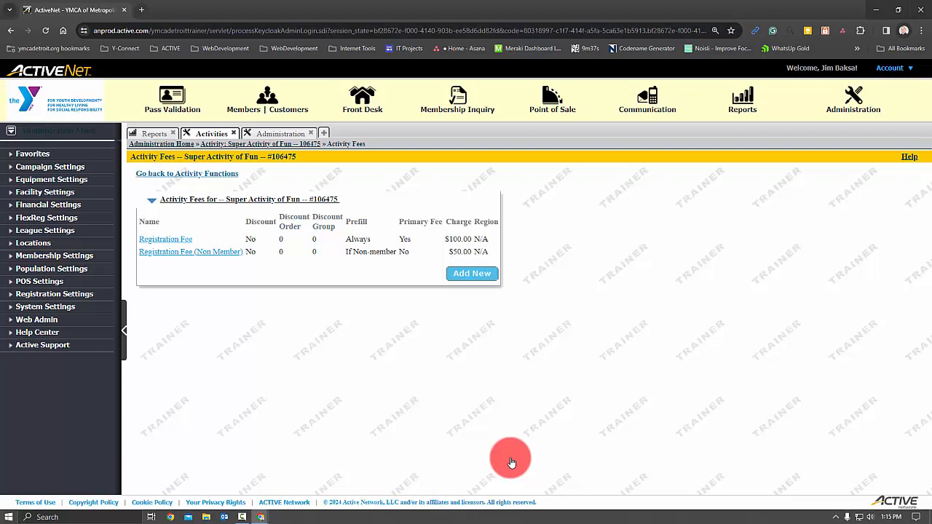
- Check the registration window dates of Super Activity of Fun and return to its activity functions
{"action": "left_click", "coordinate": [203, 175]}
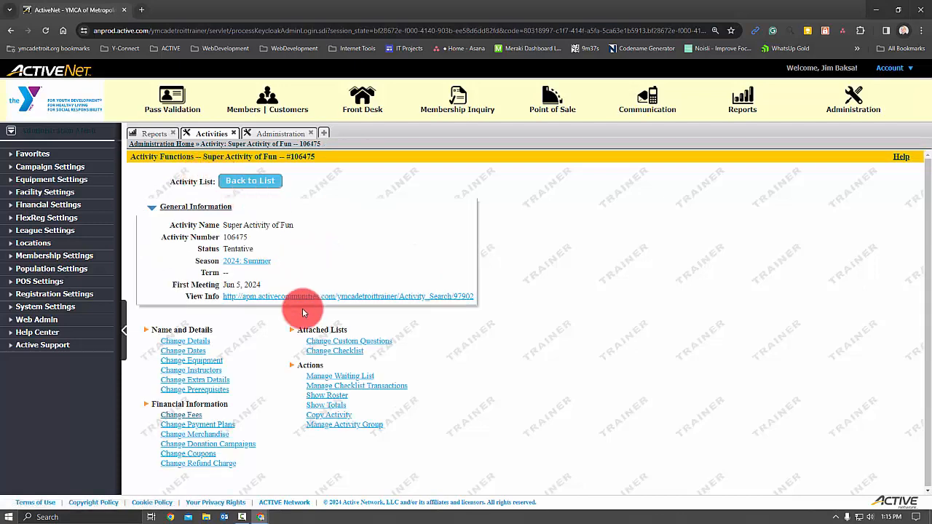
{"action": "left_click", "coordinate": [183, 351]}
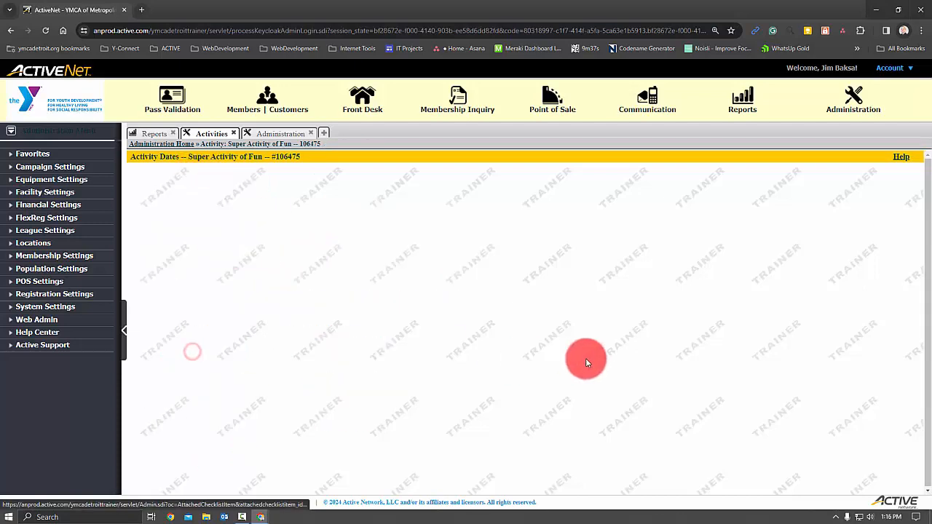
{"action": "scroll", "coordinate": [548, 350], "scroll_direction": "down", "scroll_amount": 10}
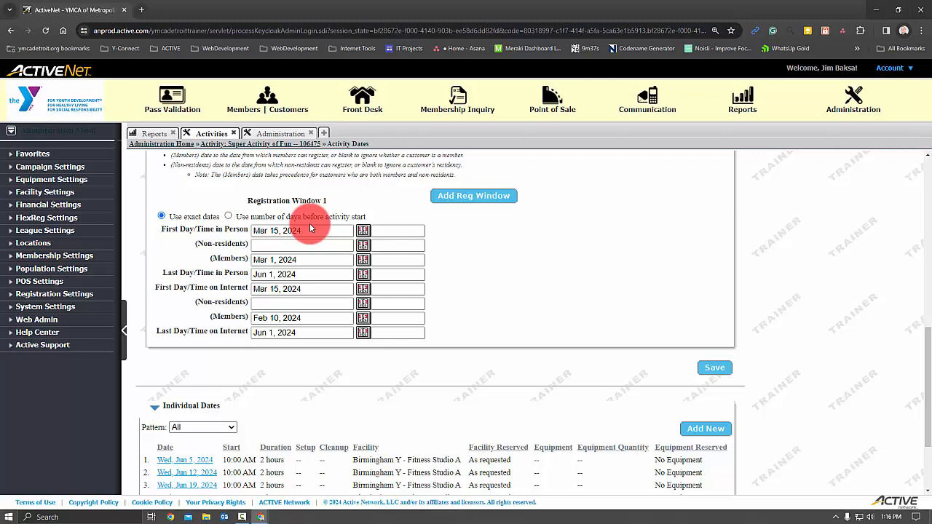
{"action": "scroll", "coordinate": [309, 226], "scroll_direction": "up", "scroll_amount": 10}
{"action": "left_click", "coordinate": [197, 169]}
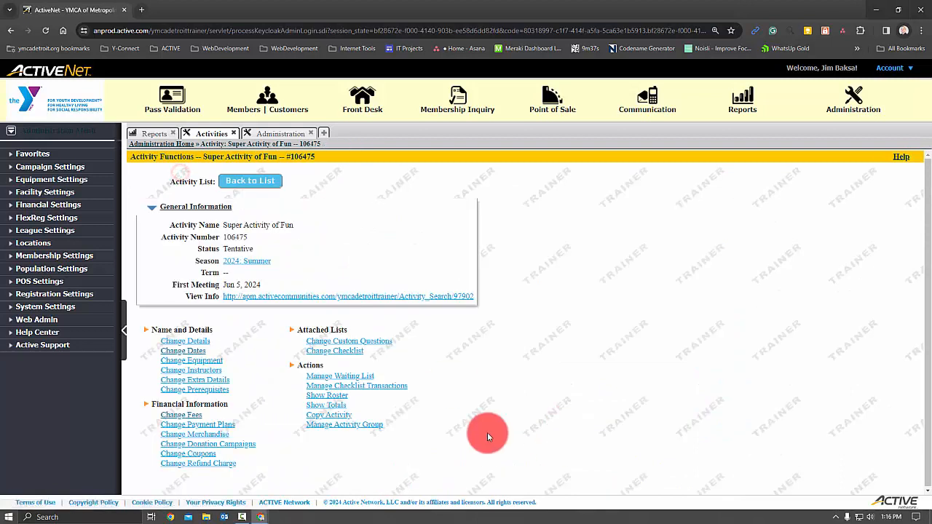
- Start a third fee for Super Activity of Fun based on the Discount: Early Registration charge
{"action": "left_click", "coordinate": [192, 417]}
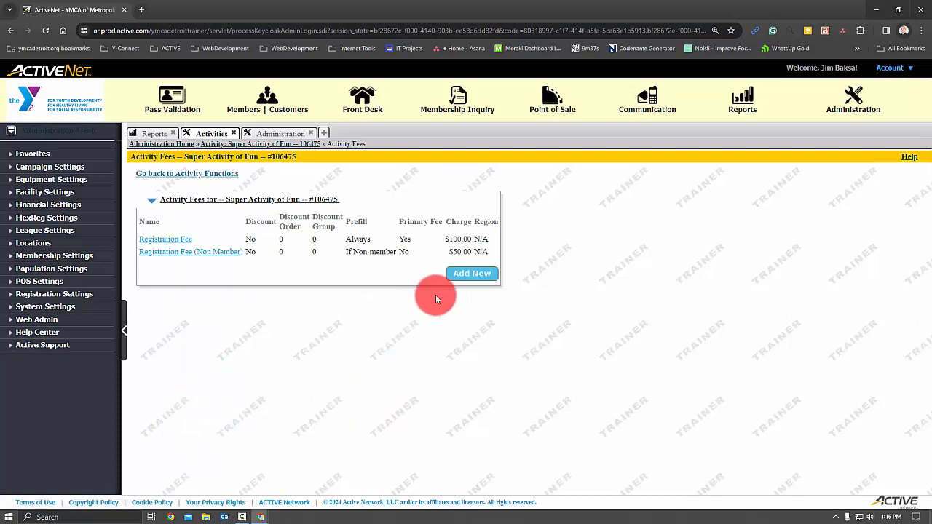
{"action": "left_click", "coordinate": [458, 273]}
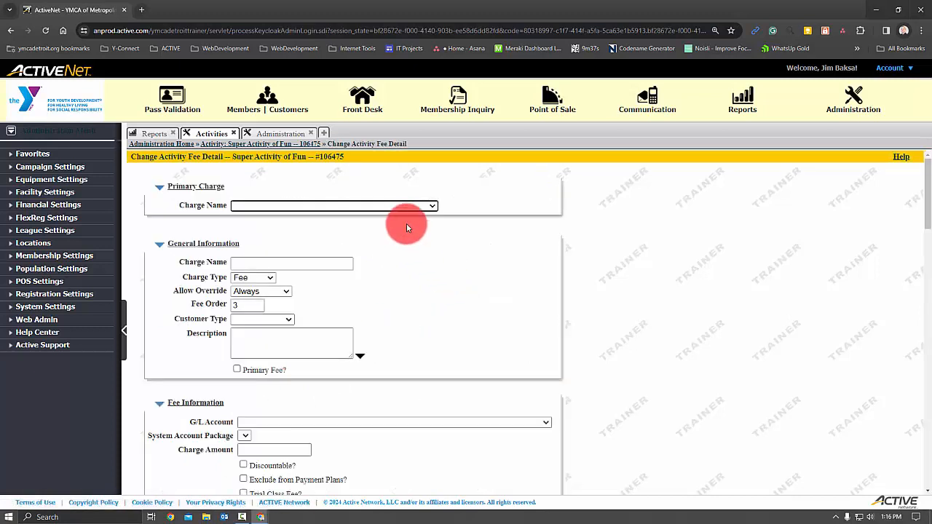
{"action": "left_click", "coordinate": [431, 205]}
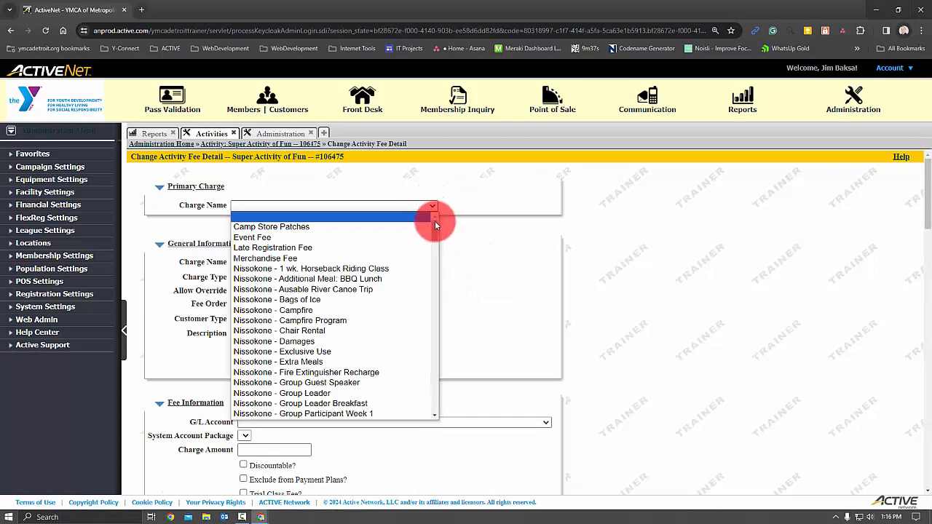
{"action": "left_click_drag", "start_coordinate": [435, 222], "coordinate": [424, 287]}
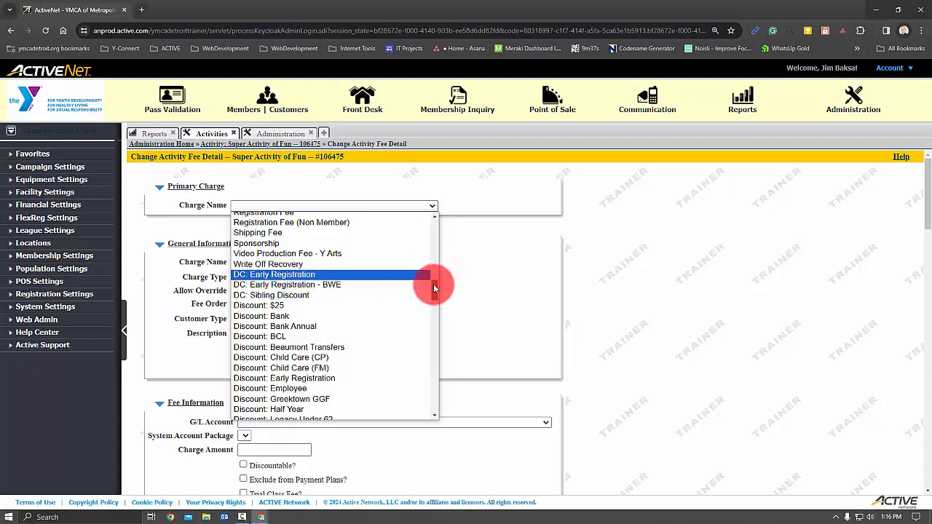
{"action": "left_click_drag", "start_coordinate": [434, 284], "coordinate": [405, 302]}
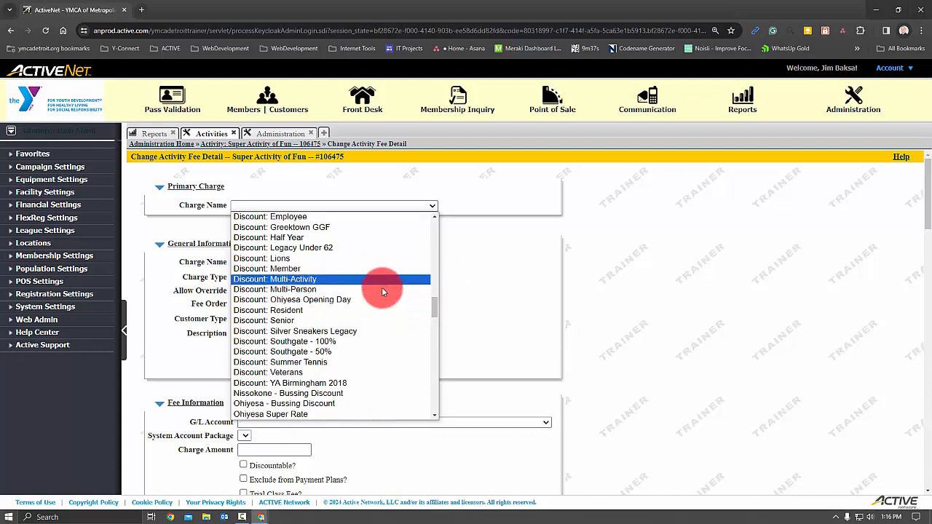
{"action": "scroll", "coordinate": [434, 217], "scroll_direction": "up", "scroll_amount": 2}
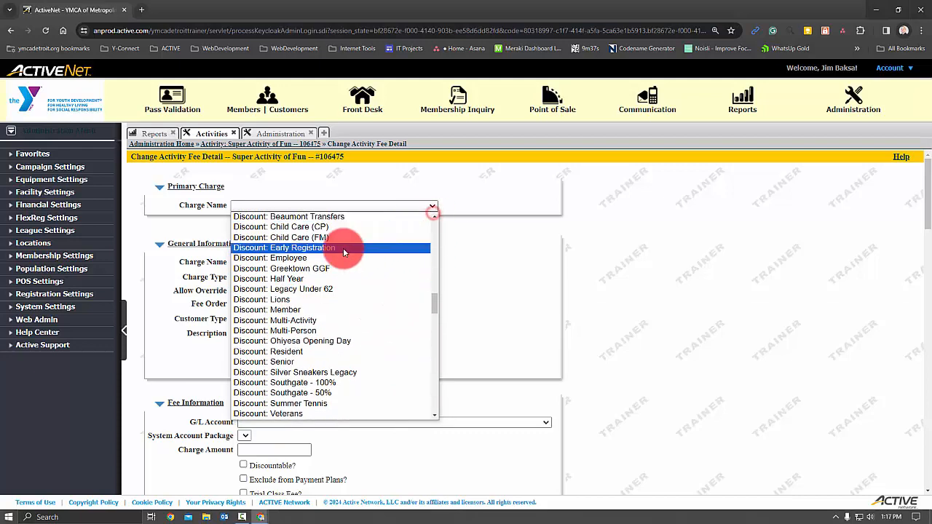
{"action": "left_click", "coordinate": [292, 247]}
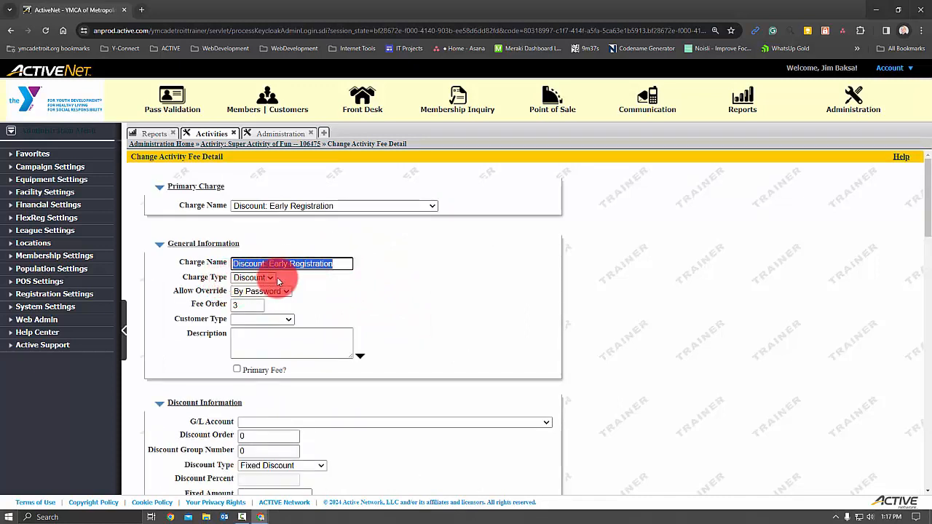
- Set the discount's Allow Override to Never and enter the description "Enroll between 2/10/24 and 3/15/24 and receive a 20% discount"
{"action": "left_click", "coordinate": [288, 292]}
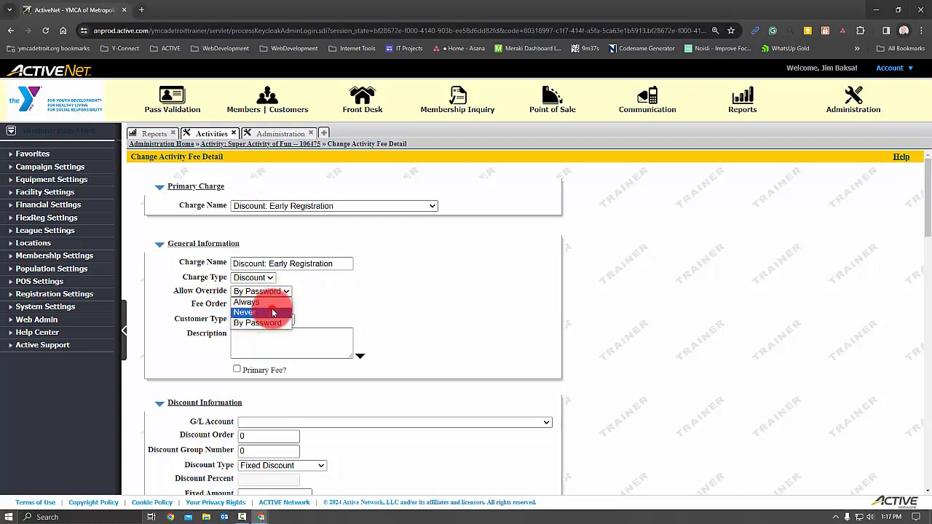
{"action": "left_click", "coordinate": [272, 312]}
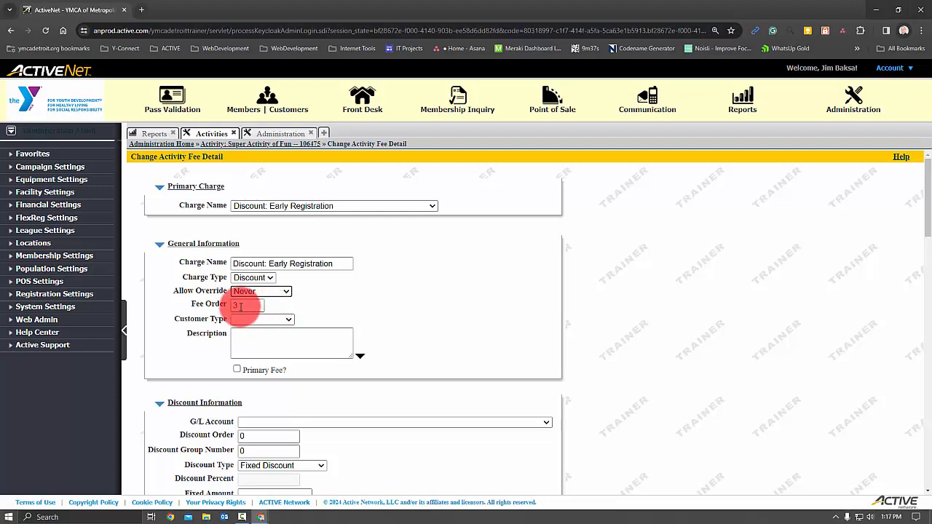
{"action": "double_click", "coordinate": [240, 305]}
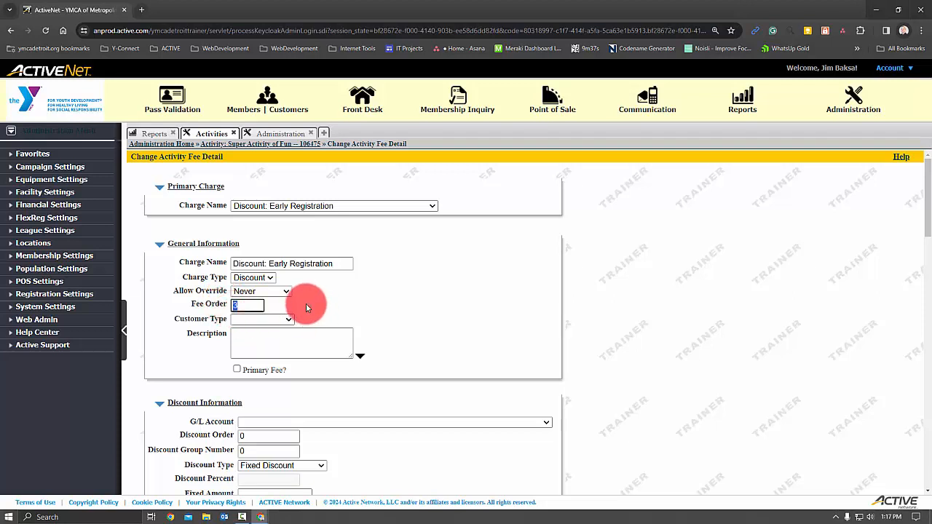
{"action": "left_click", "coordinate": [263, 338]}
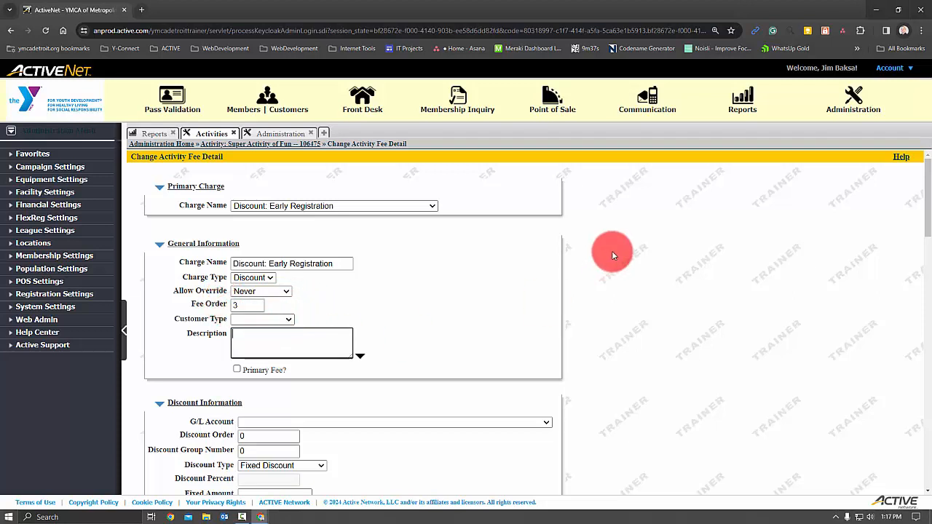
{"action": "type", "text": "Enroll between 2/10/"}
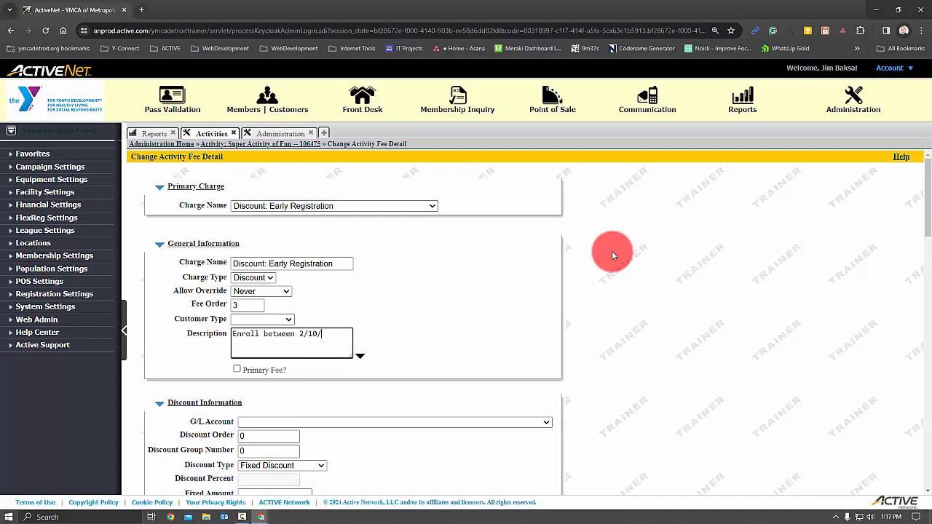
{"action": "type", "text": "24 and 3/15/24 and receive a "}
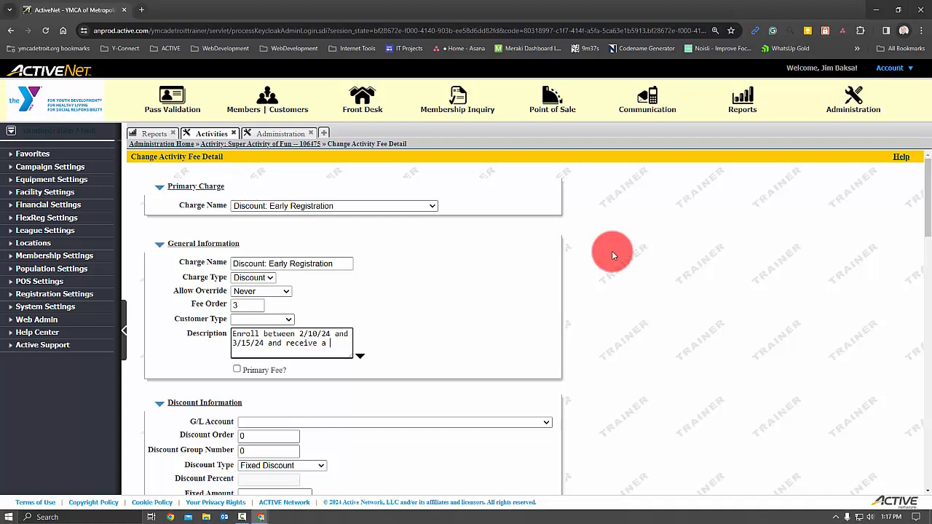
{"action": "type", "text": "20% discount"}
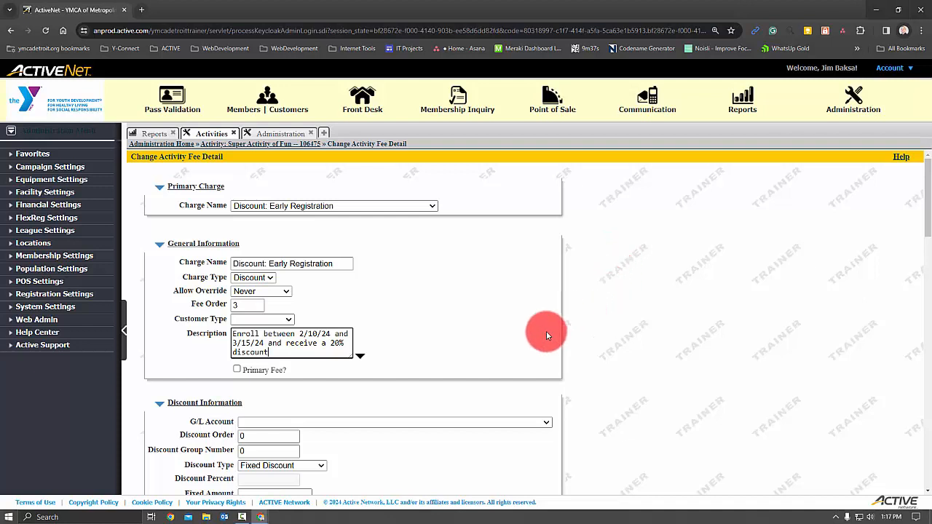
- Assign the early registration discount to the Promos & Coupons G/L account
{"action": "key", "text": "Tab"}
{"action": "key", "text": "Tab"}
{"action": "key", "text": "Tab"}
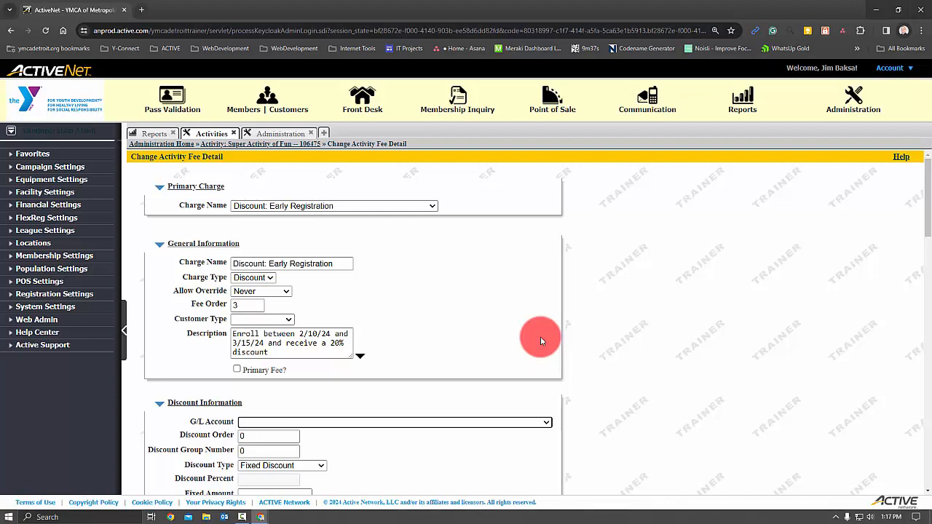
{"action": "key", "text": "Down"}
{"action": "key", "text": "Down"}
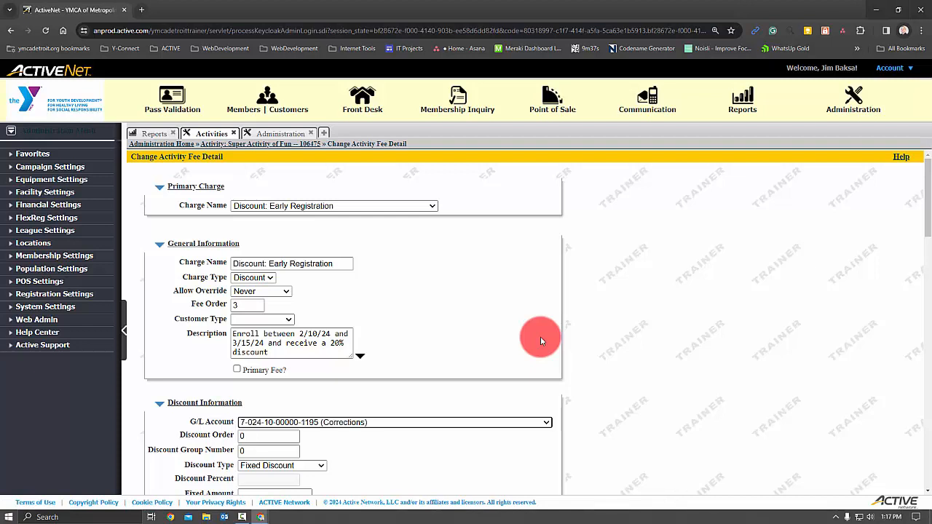
{"action": "key", "text": "Down"}
{"action": "key", "text": "Down"}
{"action": "key", "text": "Down"}
{"action": "key", "text": "Down"}
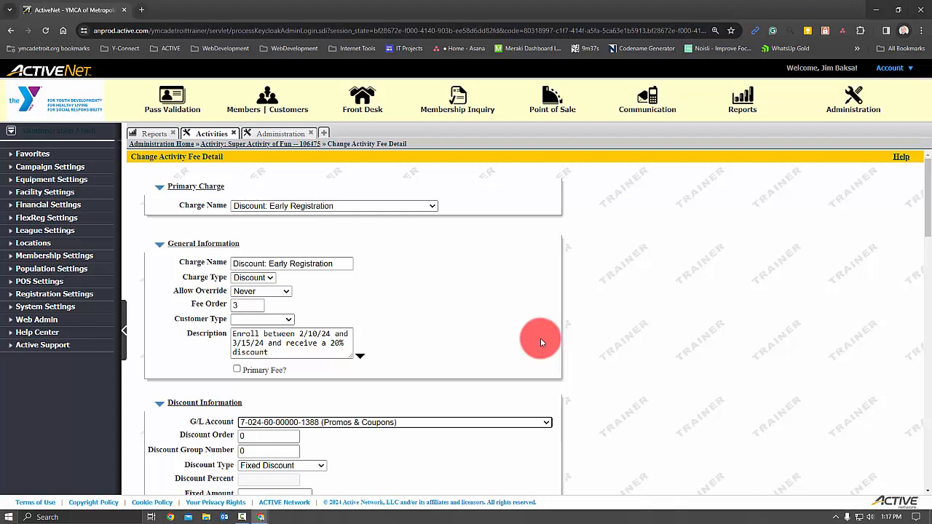
- Change the discount type to Percentage Discount and set the discount percent to 20
{"action": "scroll", "coordinate": [498, 446], "scroll_direction": "down", "scroll_amount": 2}
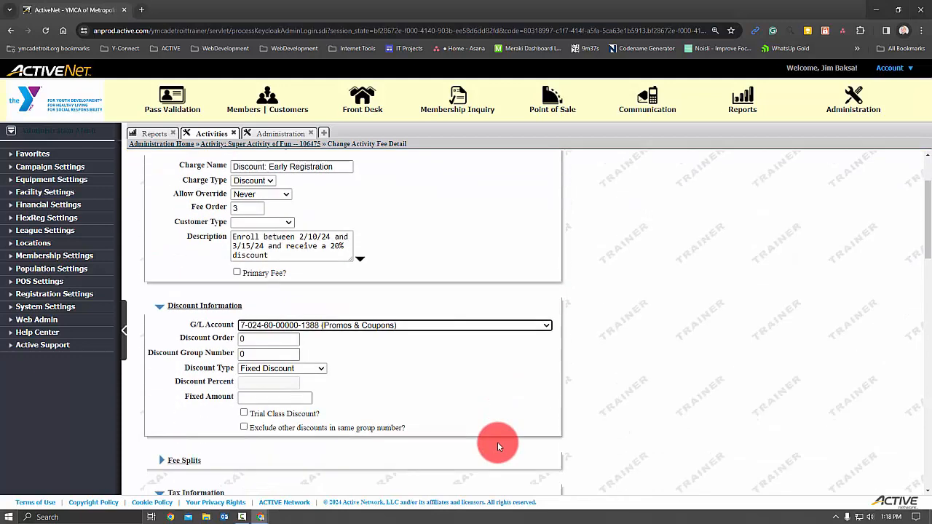
{"action": "scroll", "coordinate": [498, 442], "scroll_direction": "down", "scroll_amount": 2}
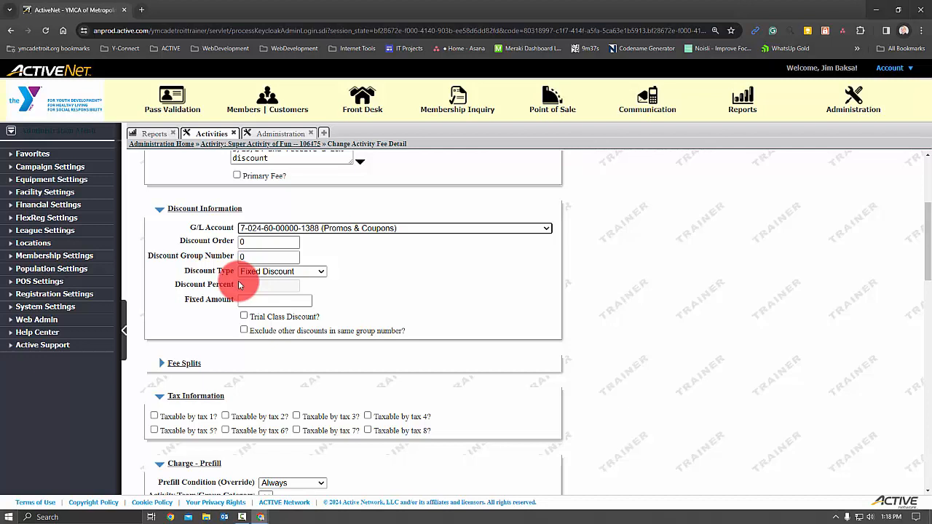
{"action": "left_click", "coordinate": [314, 271]}
{"action": "left_click", "coordinate": [312, 293]}
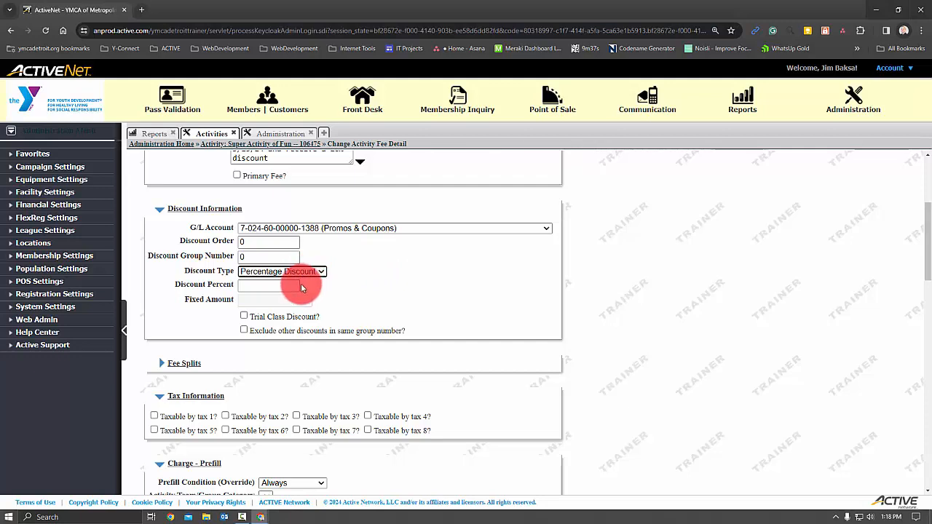
{"action": "scroll", "coordinate": [370, 309], "scroll_direction": "up", "scroll_amount": 2}
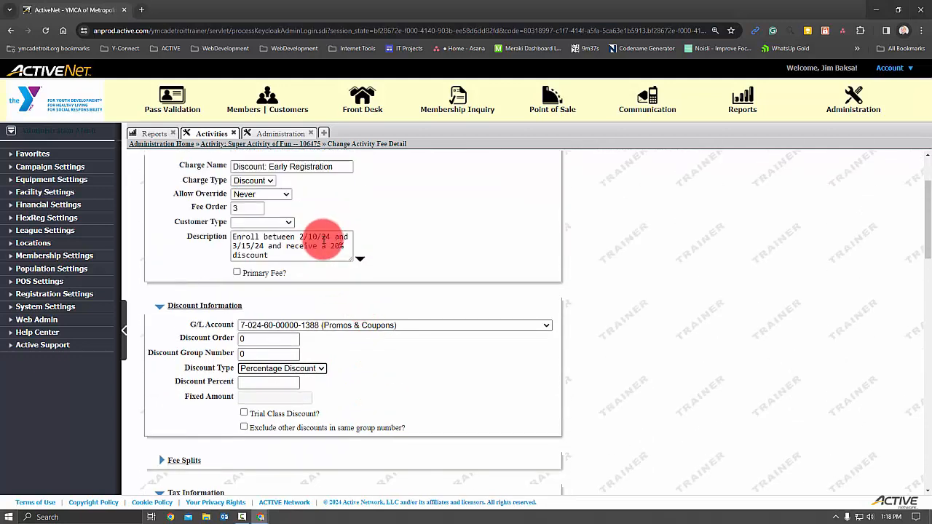
{"action": "left_click", "coordinate": [264, 383]}
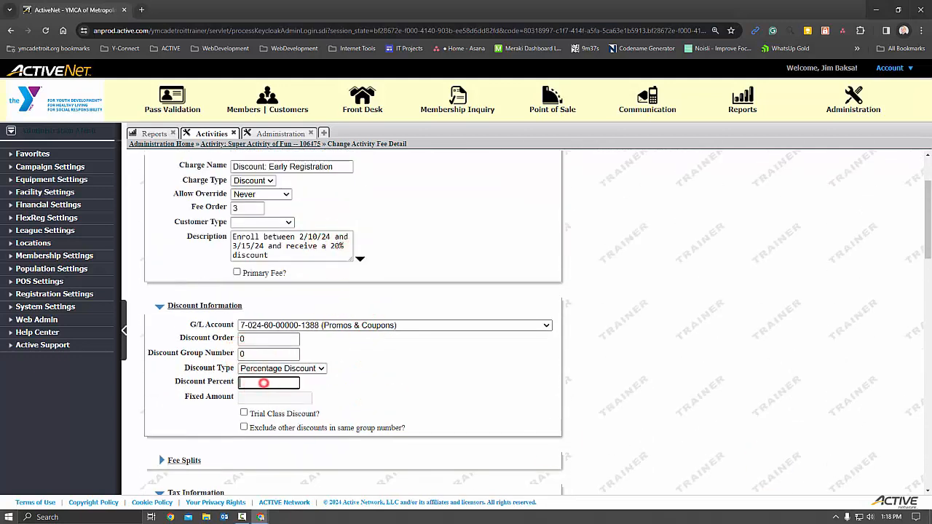
{"action": "type", "text": "20"}
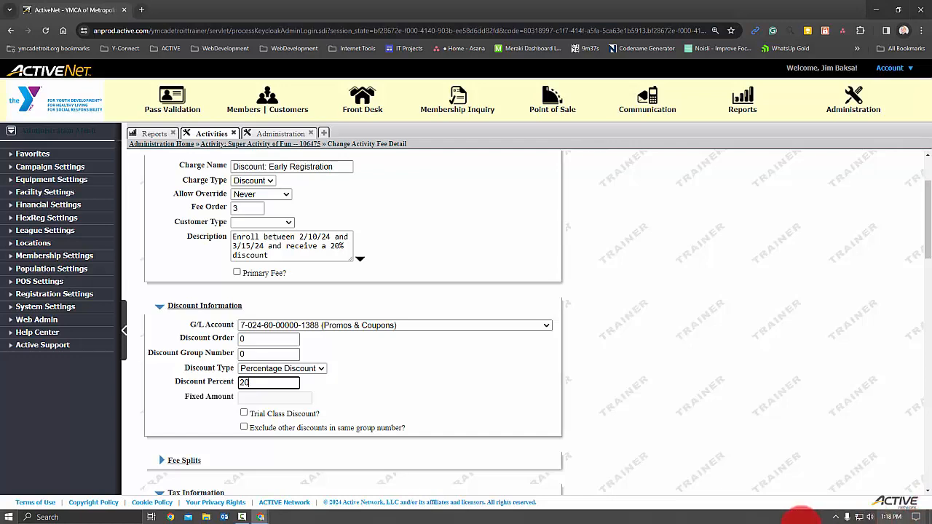
{"action": "left_click", "coordinate": [472, 401]}
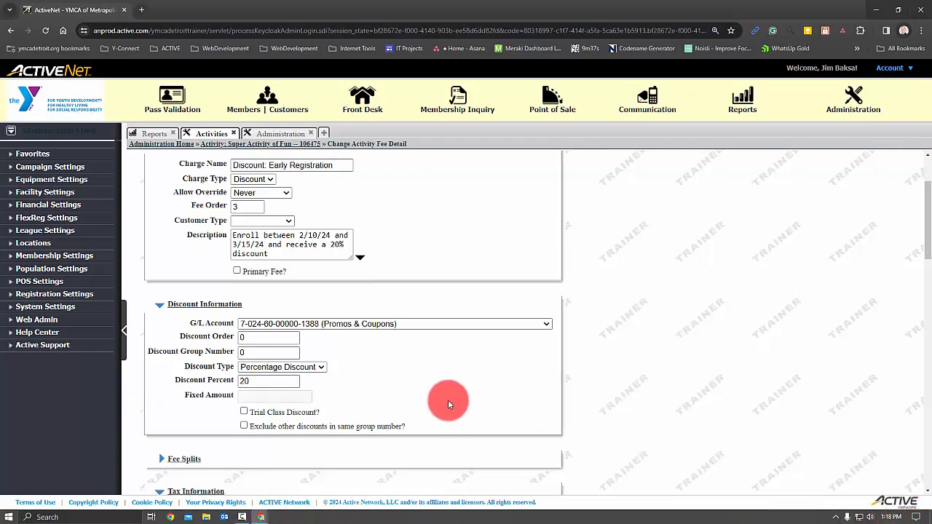
- Set the discount's activation date to Feb 10, 2024 and its expiration date to Mar 16, 2024
{"action": "scroll", "coordinate": [448, 402], "scroll_direction": "down", "scroll_amount": 3}
{"action": "scroll", "coordinate": [448, 402], "scroll_direction": "down", "scroll_amount": 4}
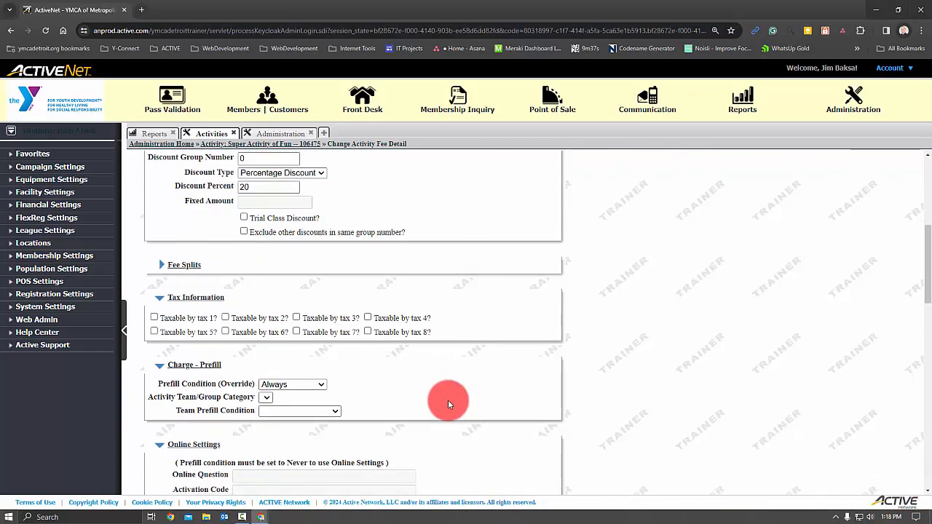
{"action": "scroll", "coordinate": [448, 402], "scroll_direction": "down", "scroll_amount": 6}
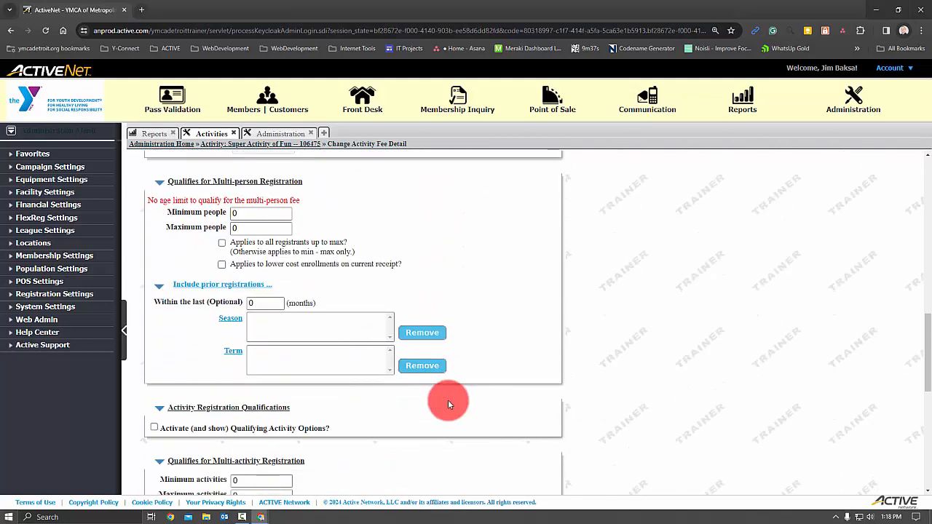
{"action": "scroll", "coordinate": [448, 400], "scroll_direction": "down", "scroll_amount": 2}
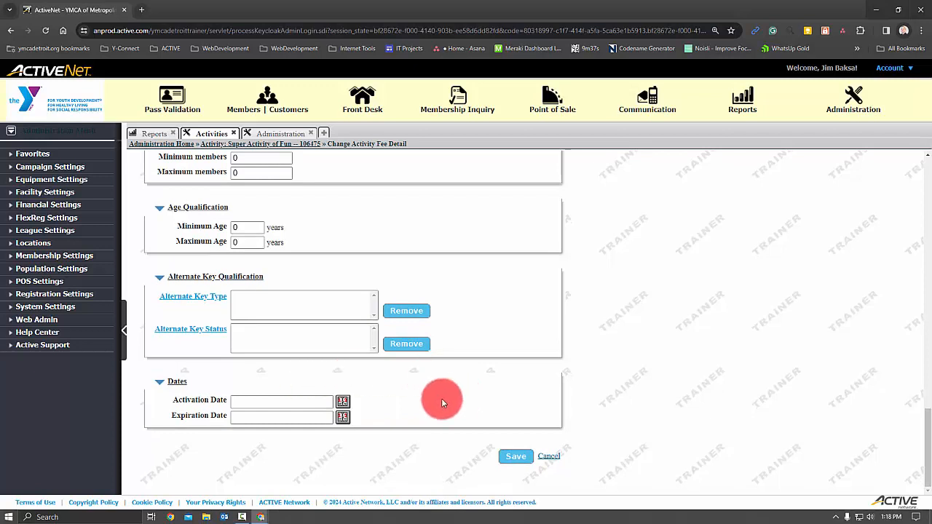
{"action": "left_click", "coordinate": [292, 402]}
{"action": "type", "text": "021"}
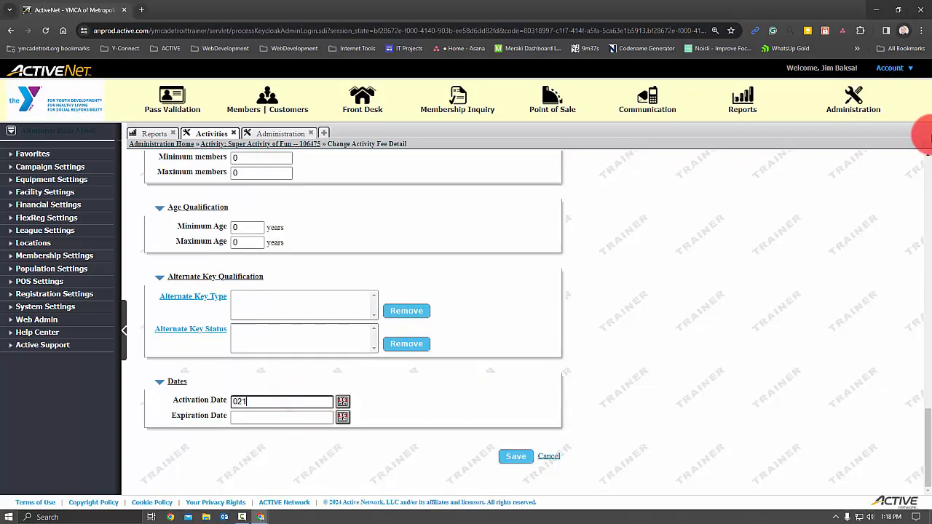
{"action": "type", "text": "024"}
{"action": "key", "text": "Tab"}
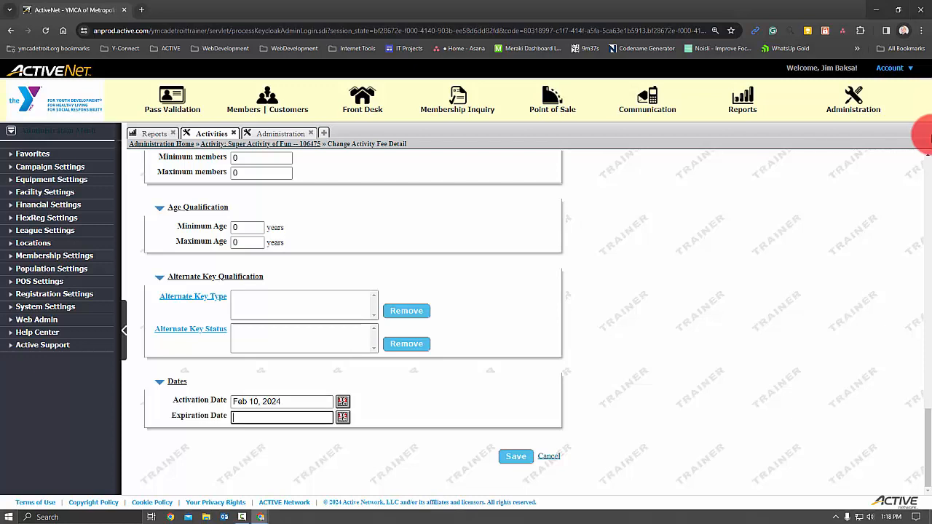
{"action": "type", "text": "0315"}
{"action": "key", "text": "BackSpace"}
{"action": "type", "text": "624"}
{"action": "key", "text": "Tab"}
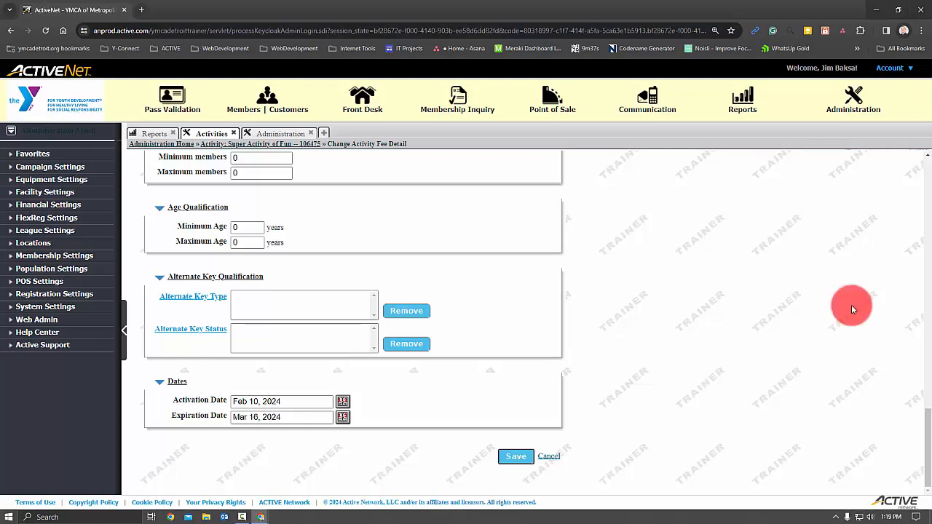
- Recheck the discount's prefill and qualification settings and save the early registration fee
{"action": "left_click", "coordinate": [516, 459]}
{"action": "scroll", "coordinate": [502, 426], "scroll_direction": "up", "scroll_amount": 8}
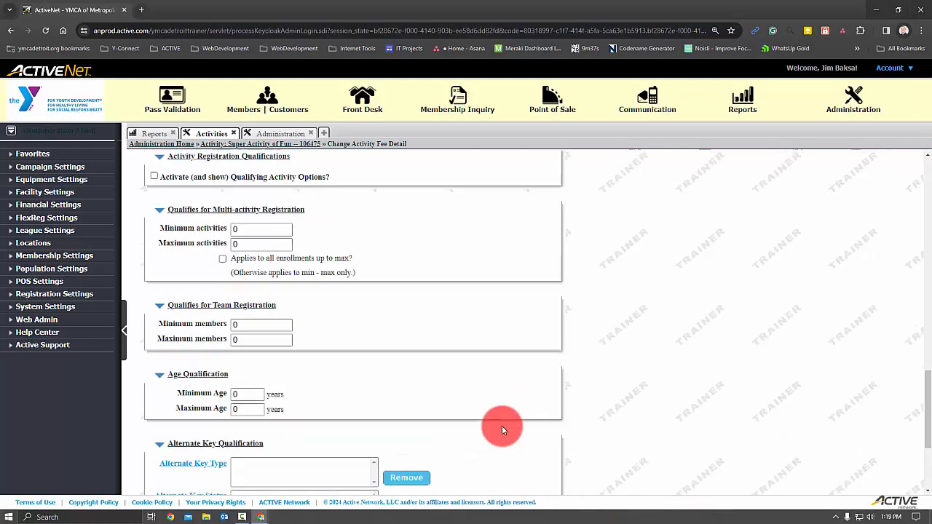
{"action": "scroll", "coordinate": [502, 426], "scroll_direction": "up", "scroll_amount": 3}
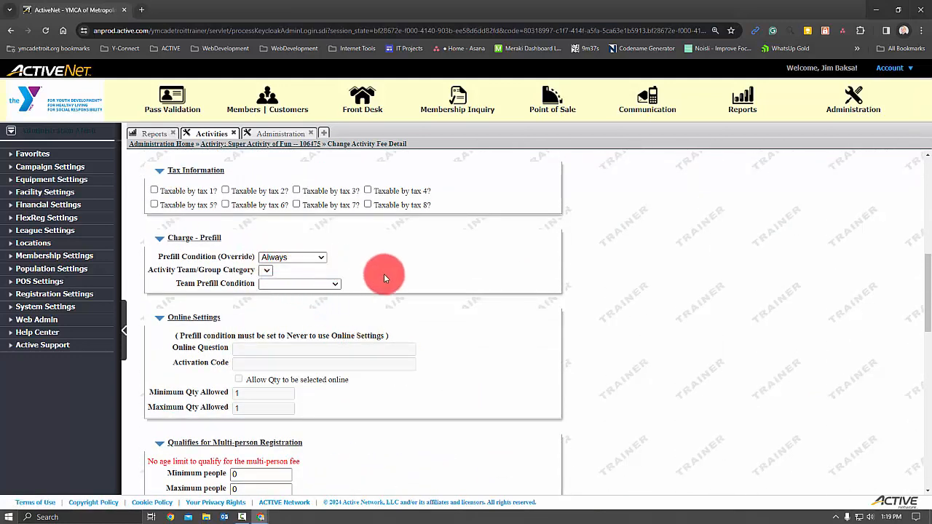
{"action": "scroll", "coordinate": [544, 333], "scroll_direction": "down", "scroll_amount": 11}
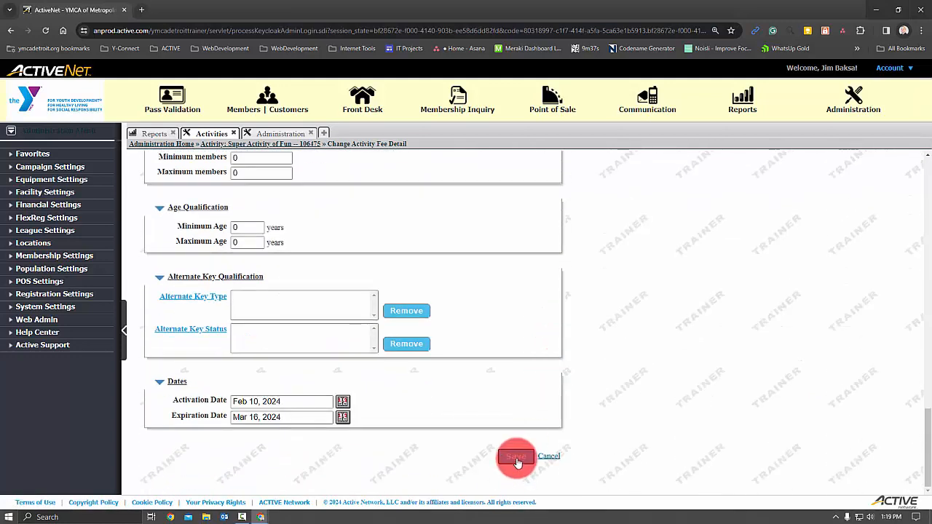
{"action": "left_click", "coordinate": [517, 456]}
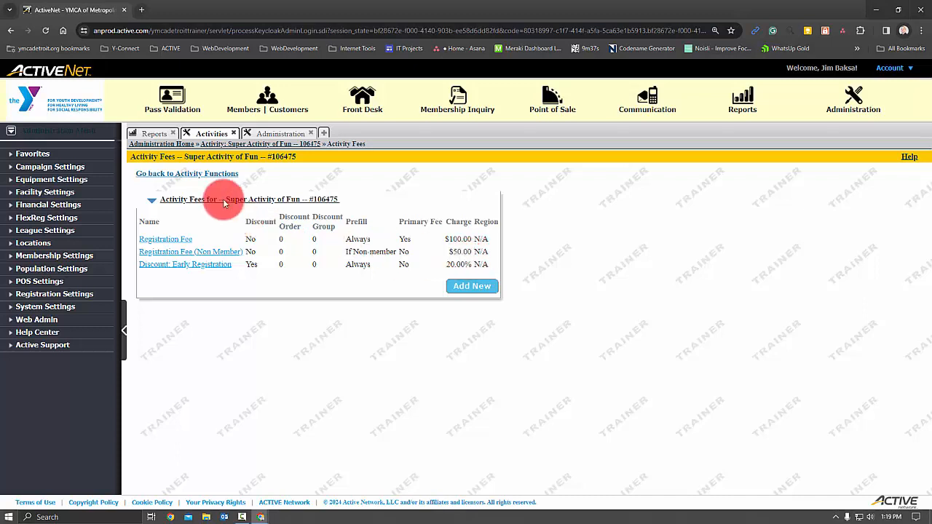
- Review the in-person and internet registration dates of Super Activity of Fun and save the activity dates page
{"action": "left_click", "coordinate": [211, 174]}
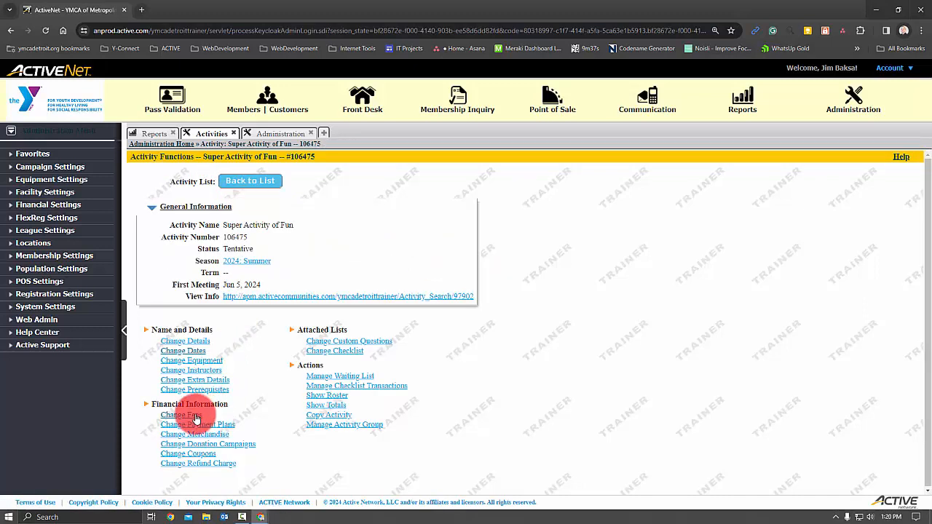
{"action": "left_click", "coordinate": [190, 352]}
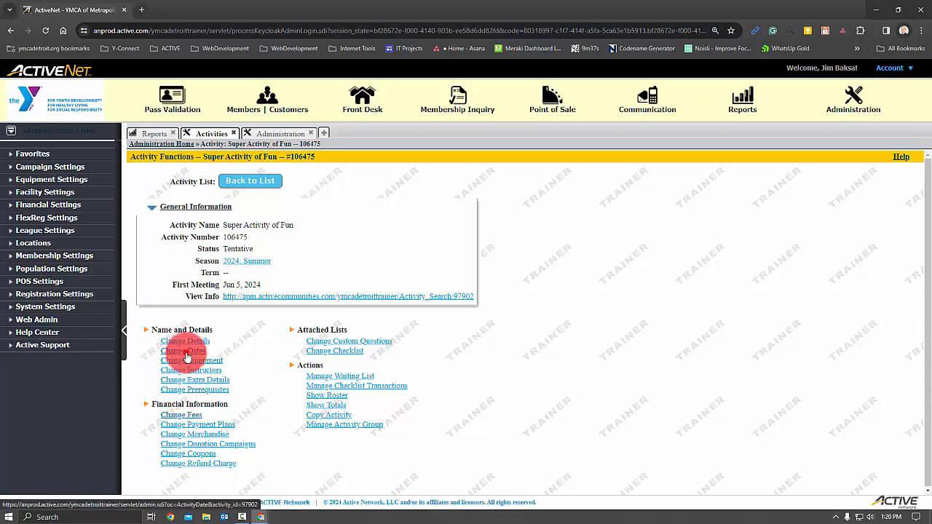
{"action": "scroll", "coordinate": [503, 339], "scroll_direction": "down", "scroll_amount": 8}
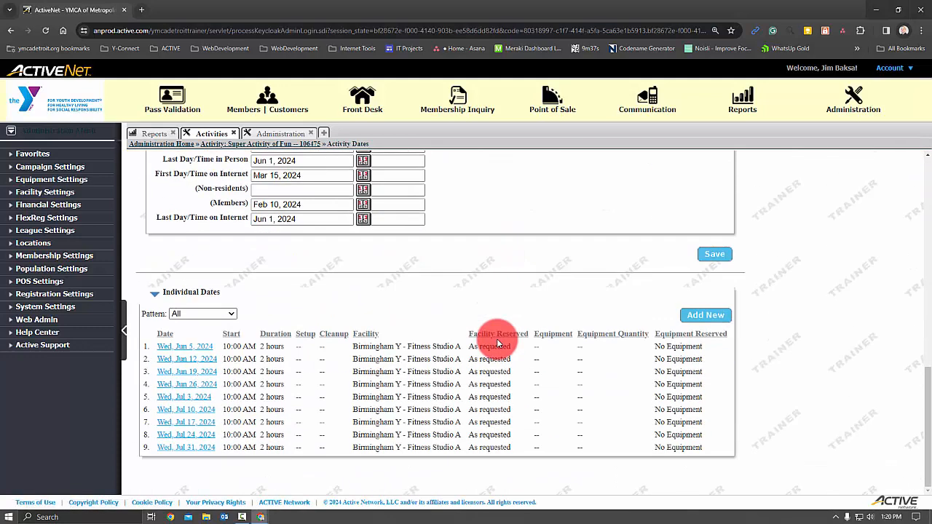
{"action": "scroll", "coordinate": [452, 313], "scroll_direction": "up", "scroll_amount": 2}
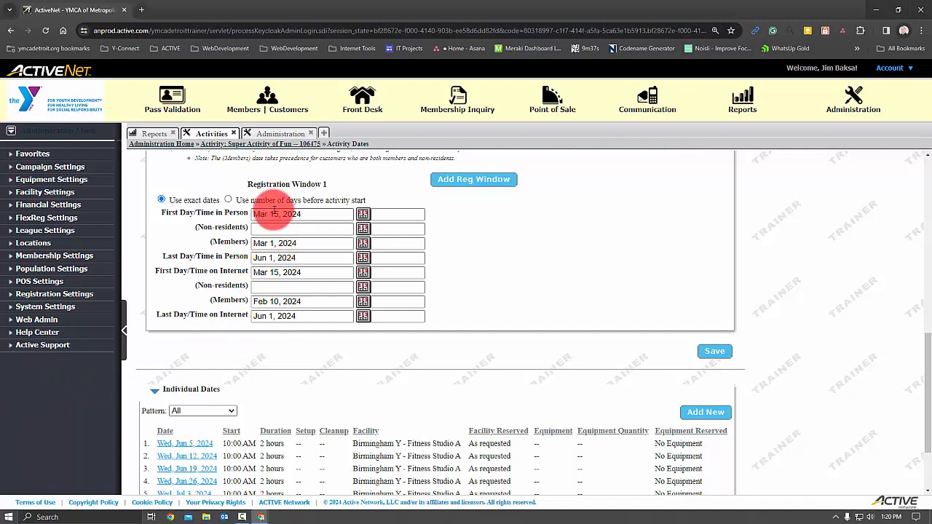
{"action": "left_click", "coordinate": [711, 352]}
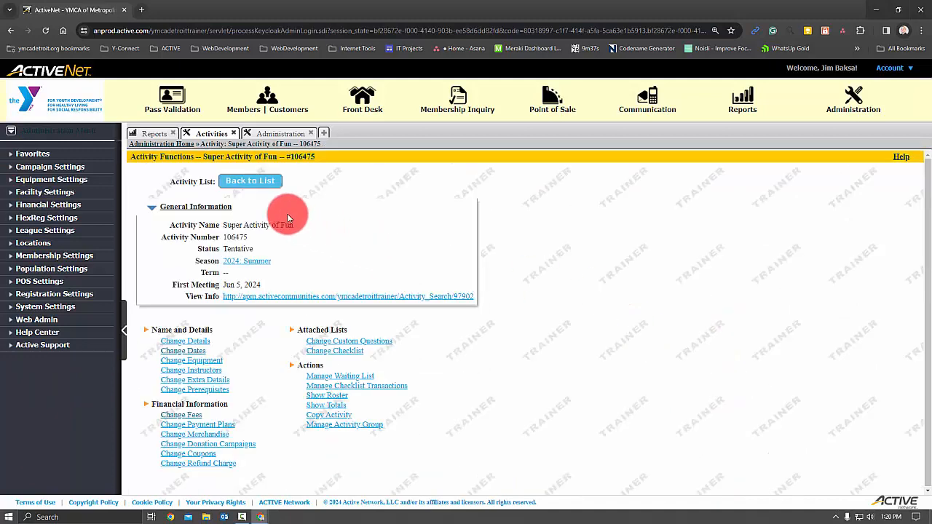
- Open the Early Registration discount in Super Activity of Fun's fees at its prefill settings
{"action": "left_click", "coordinate": [188, 416]}
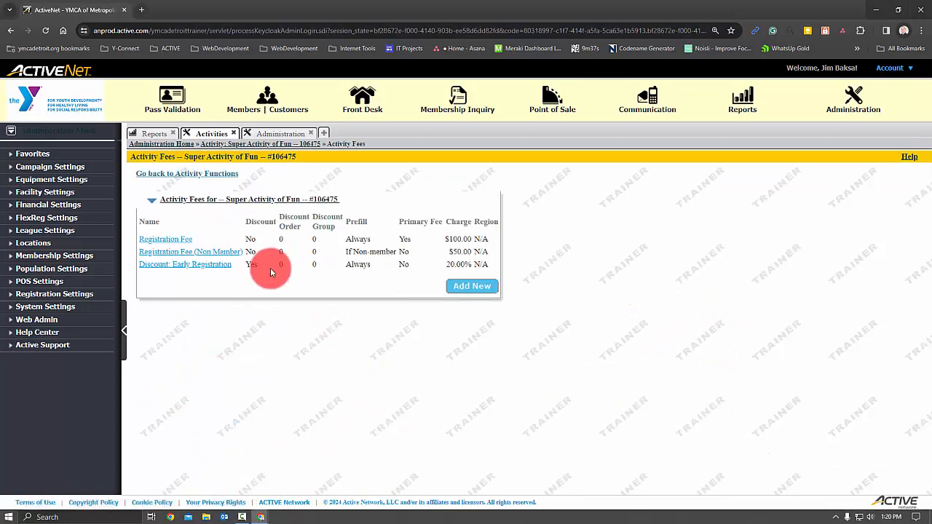
{"action": "left_click", "coordinate": [202, 265]}
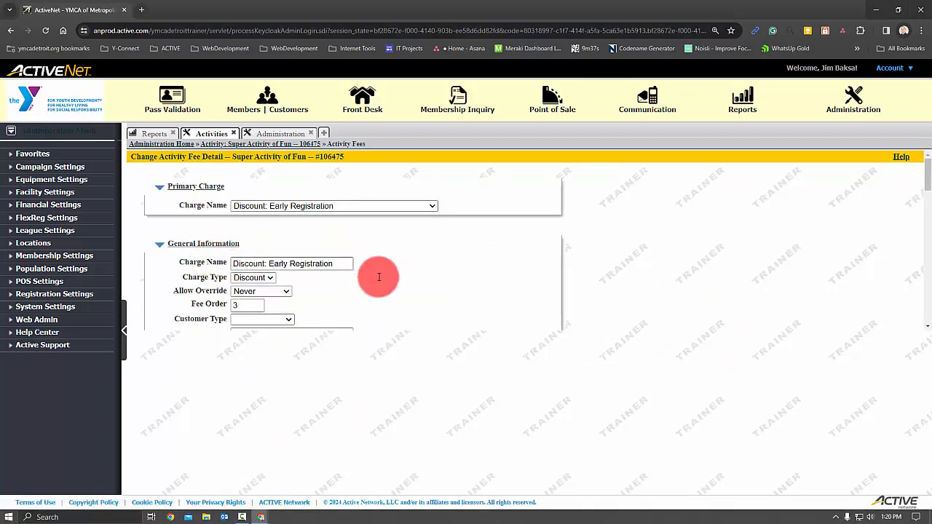
{"action": "scroll", "coordinate": [471, 300], "scroll_direction": "down", "scroll_amount": 7}
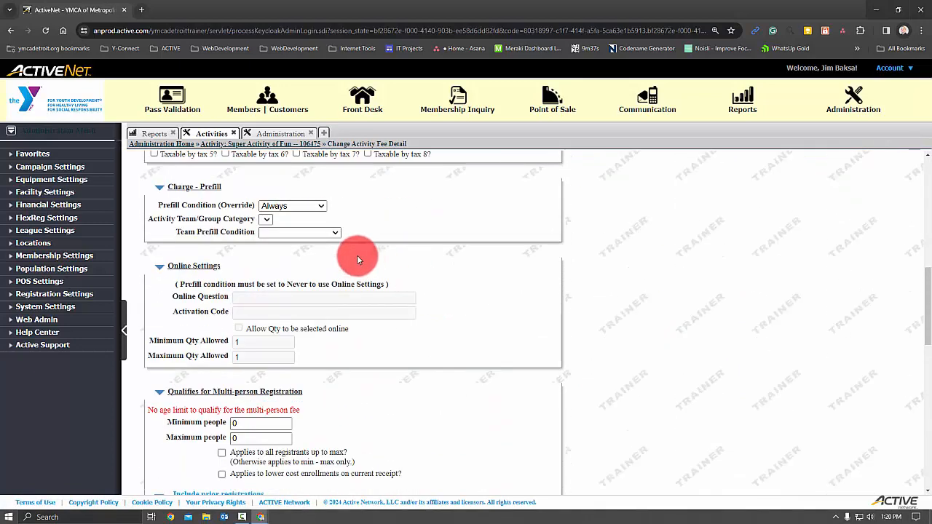
- Try the If Internet prefill condition on the early registration discount and set it back to Always
{"action": "left_click", "coordinate": [312, 207]}
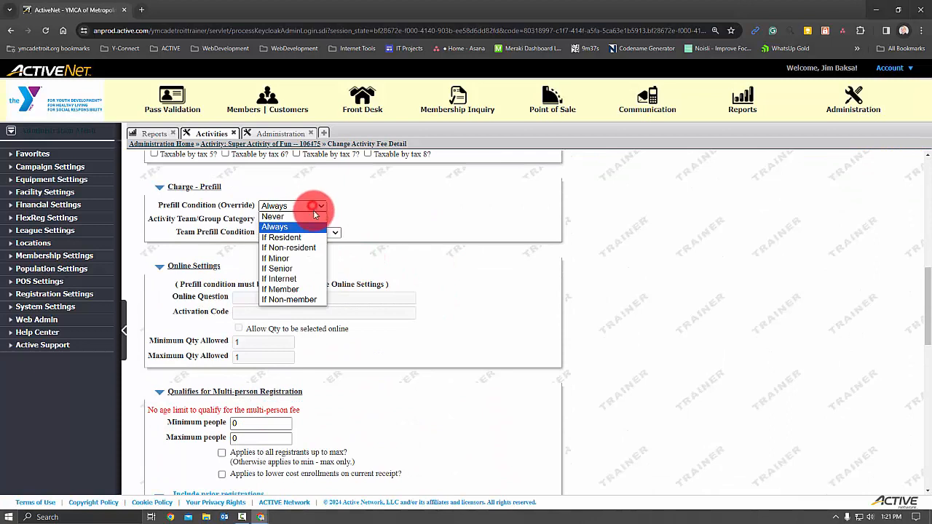
{"action": "left_click", "coordinate": [307, 279]}
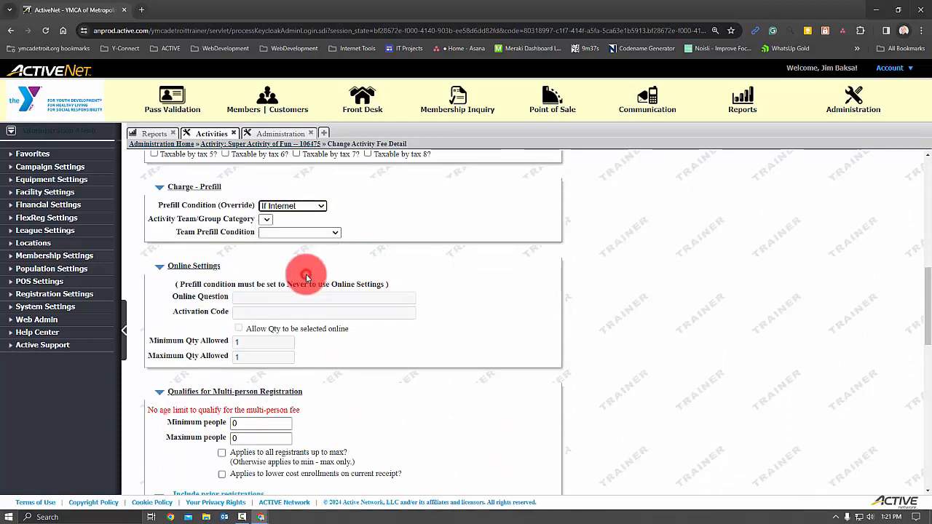
{"action": "left_click", "coordinate": [301, 207]}
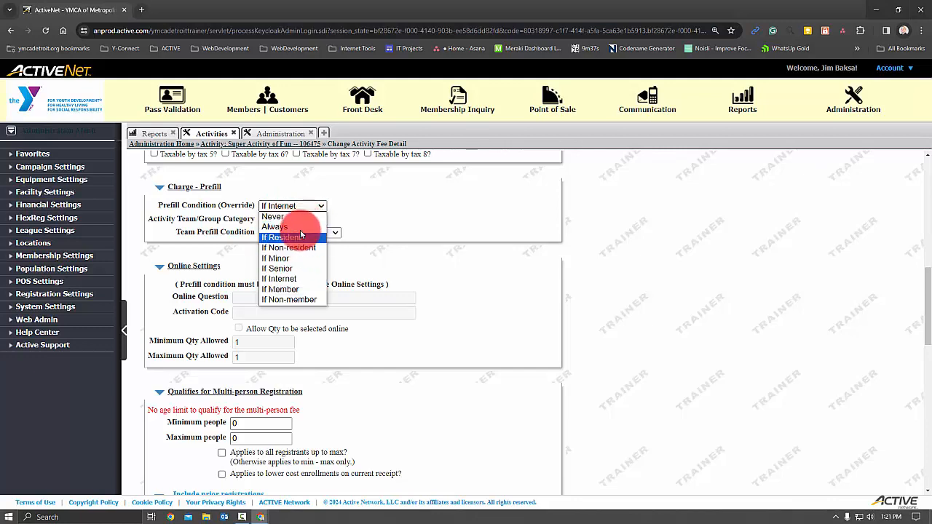
{"action": "left_click", "coordinate": [291, 226]}
- Change the early registration discount's expiration date to Mar 2, 2024 and save the fee
{"action": "scroll", "coordinate": [437, 258], "scroll_direction": "down", "scroll_amount": 5}
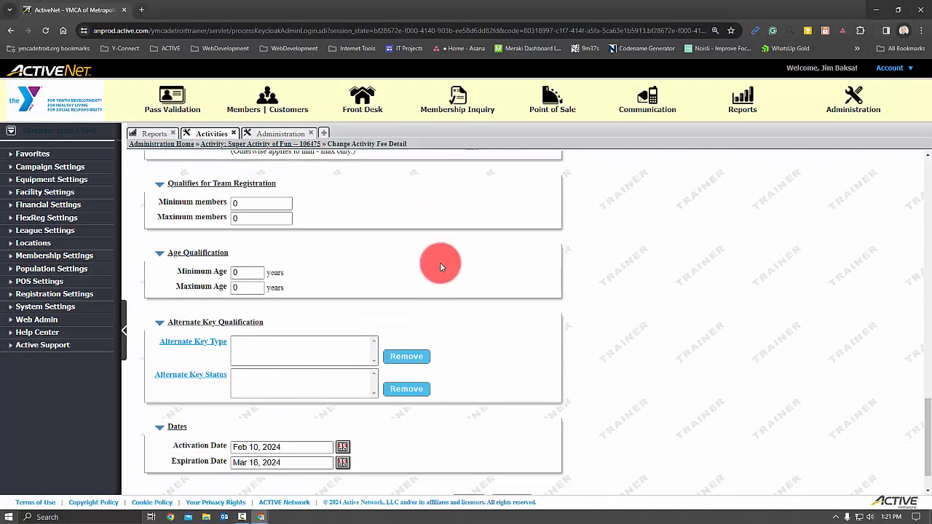
{"action": "scroll", "coordinate": [440, 266], "scroll_direction": "down", "scroll_amount": 1}
{"action": "double_click", "coordinate": [253, 417]}
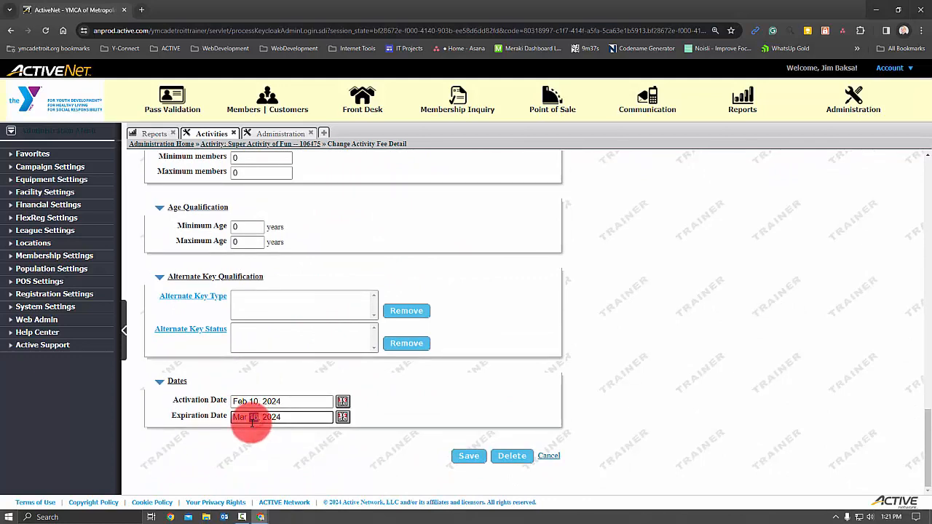
{"action": "type", "text": "2"}
{"action": "left_click", "coordinate": [466, 456]}
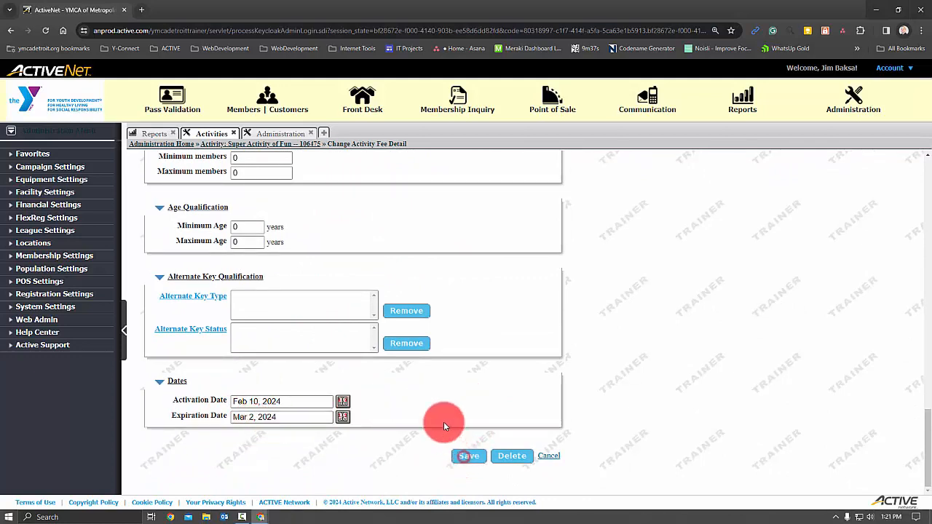
- Review the members' in-person and internet registration dates in the enrollment dates of Super Activity of Fun
{"action": "left_click", "coordinate": [197, 174]}
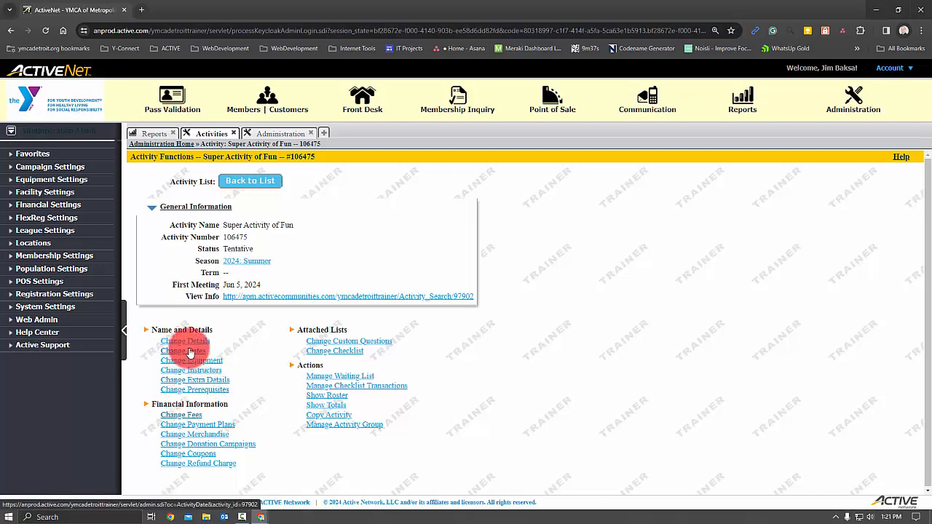
{"action": "left_click", "coordinate": [187, 350]}
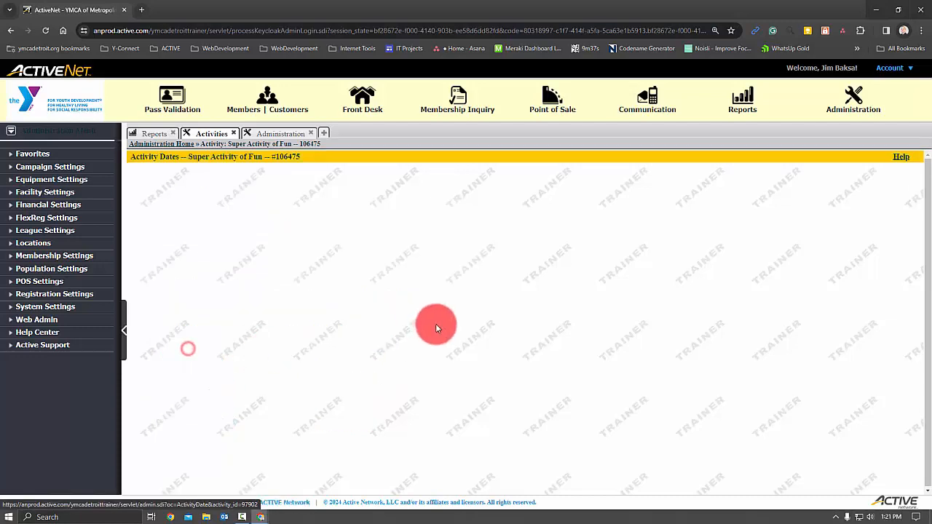
{"action": "scroll", "coordinate": [394, 332], "scroll_direction": "down", "scroll_amount": 6}
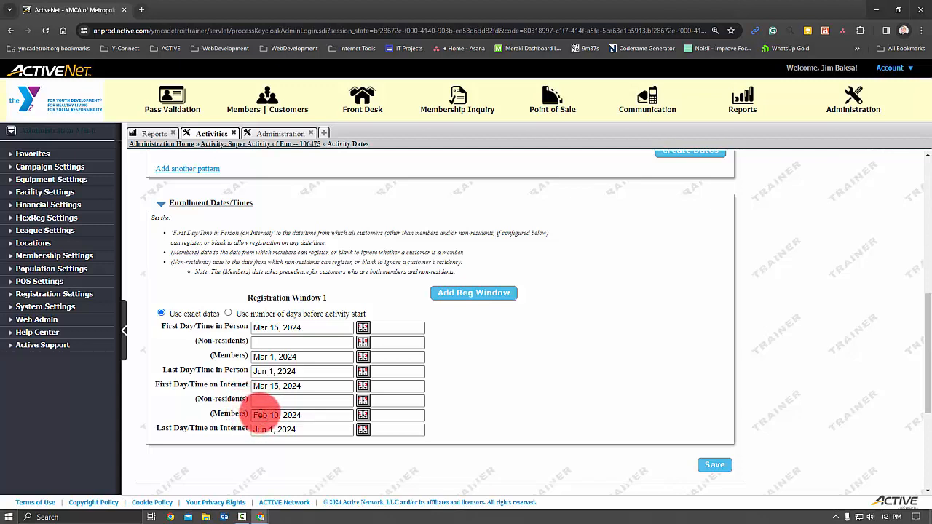
{"action": "left_click_drag", "start_coordinate": [265, 415], "coordinate": [313, 409]}
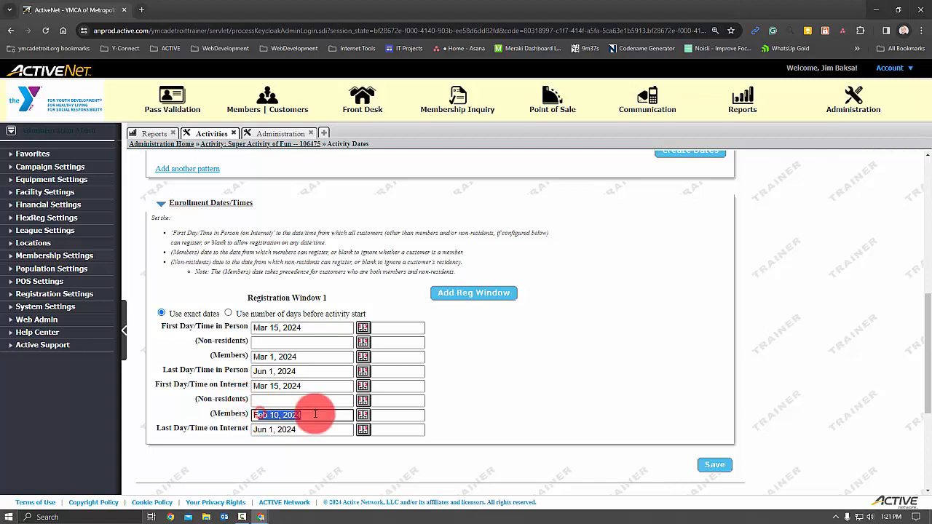
{"action": "left_click", "coordinate": [255, 357]}
{"action": "left_click_drag", "start_coordinate": [255, 356], "coordinate": [305, 359]}
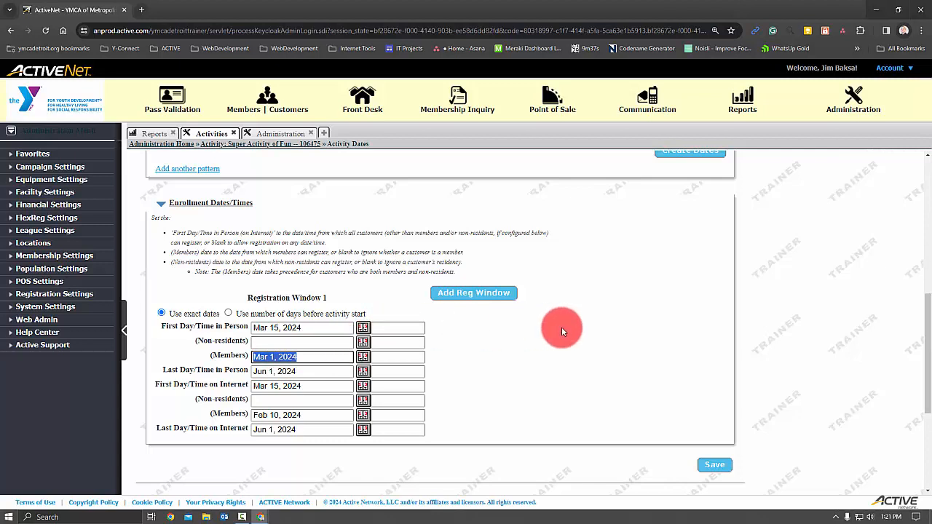
{"action": "scroll", "coordinate": [559, 328], "scroll_direction": "down", "scroll_amount": 3}
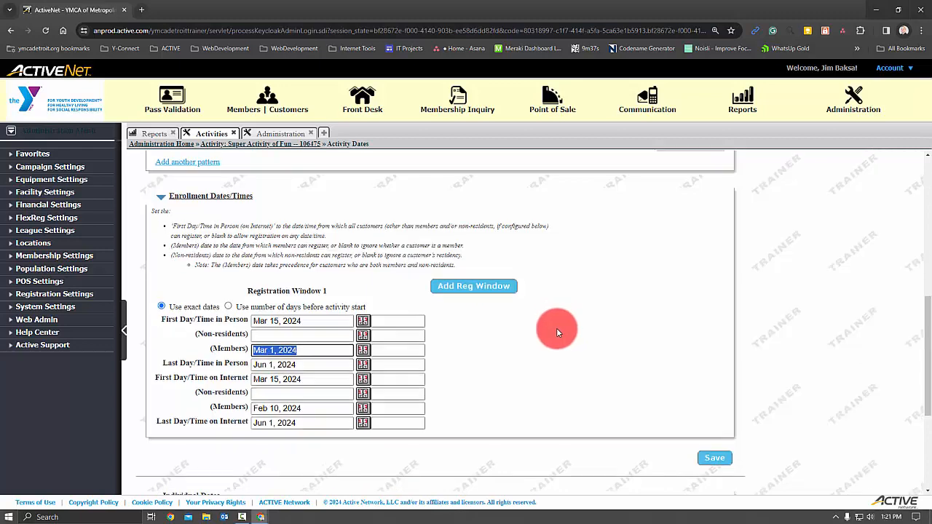
{"action": "scroll", "coordinate": [555, 323], "scroll_direction": "up", "scroll_amount": 3}
{"action": "scroll", "coordinate": [552, 319], "scroll_direction": "up", "scroll_amount": 10}
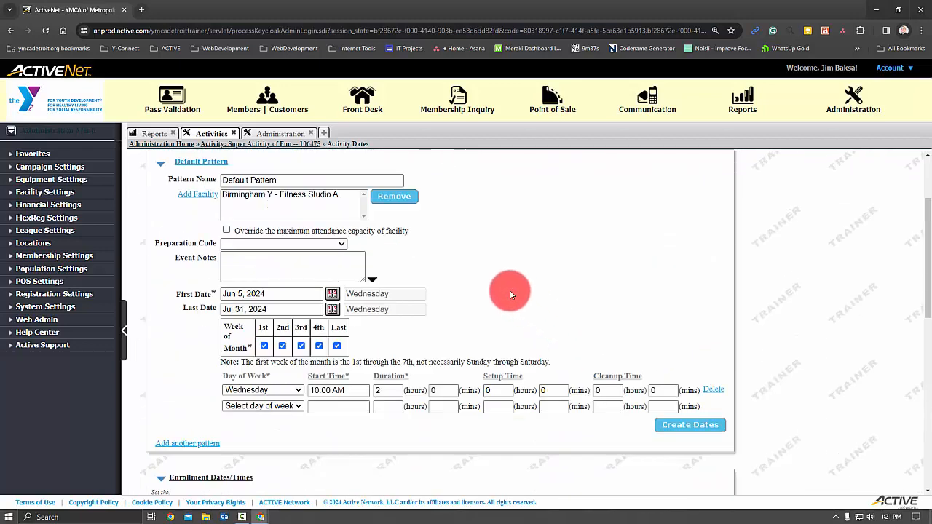
{"action": "left_click", "coordinate": [171, 178]}
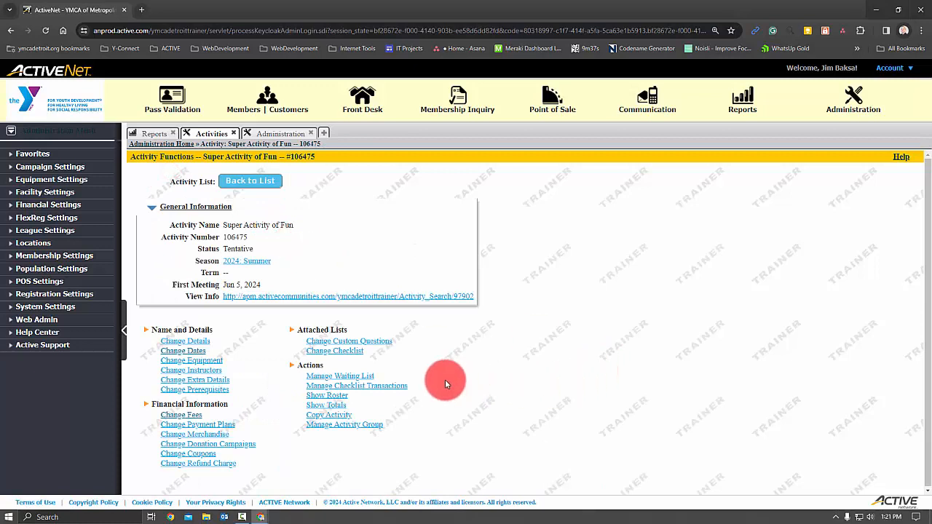
- Add a new fee to Super Activity of Fun based on the Late Registration Fee charge and set its override to Never
{"action": "left_click", "coordinate": [190, 416]}
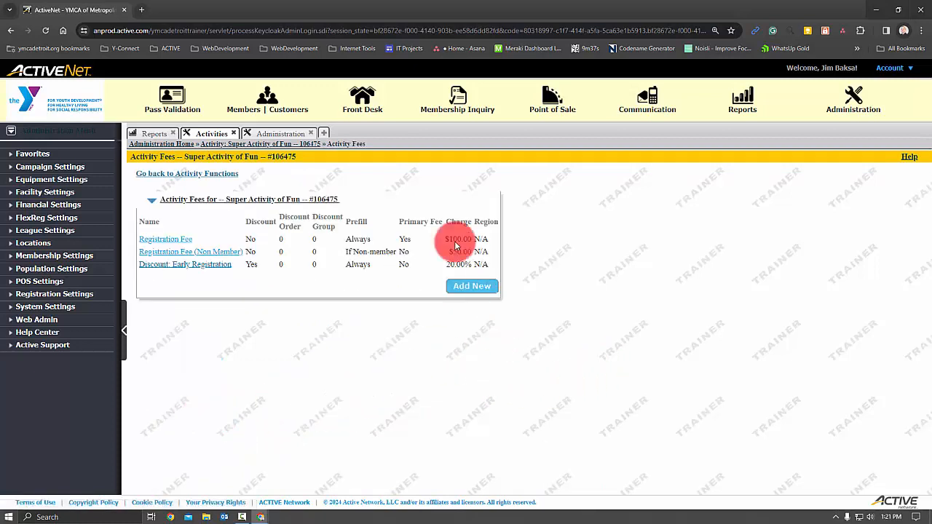
{"action": "left_click", "coordinate": [487, 288]}
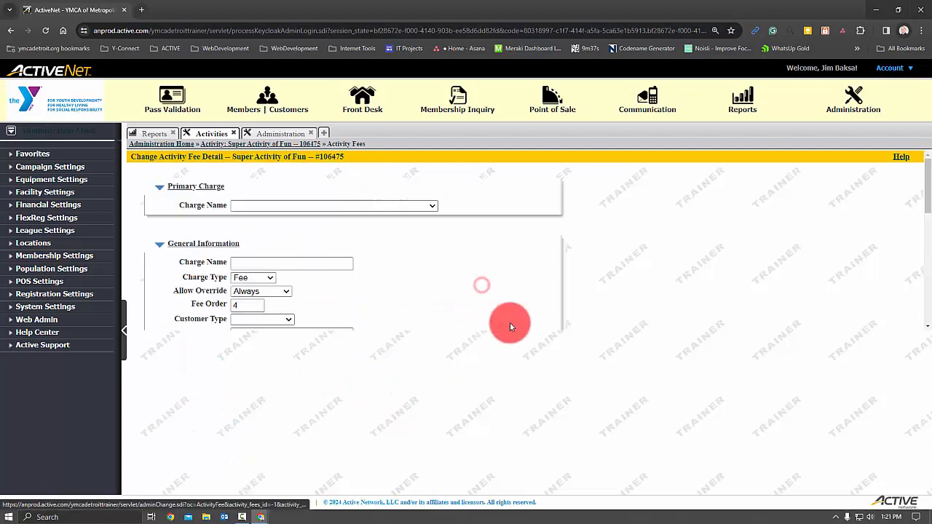
{"action": "left_click", "coordinate": [432, 209]}
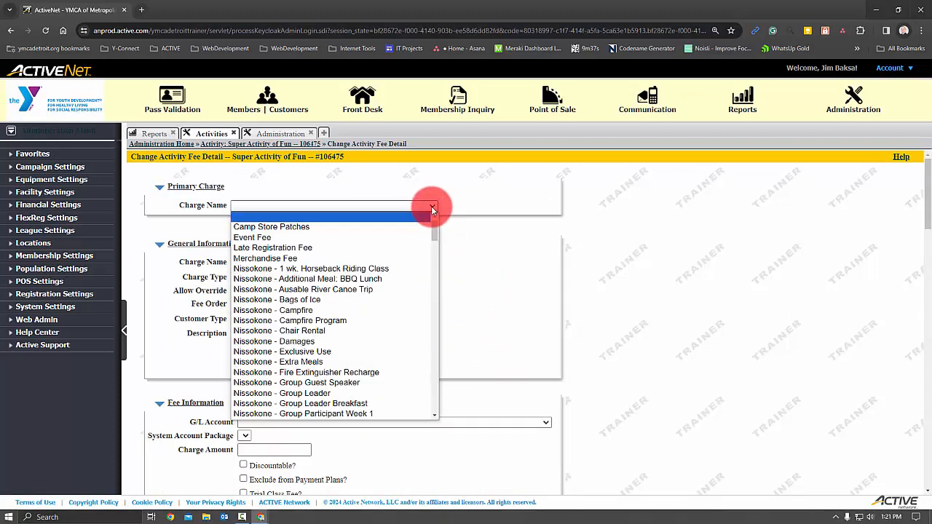
{"action": "left_click", "coordinate": [417, 248]}
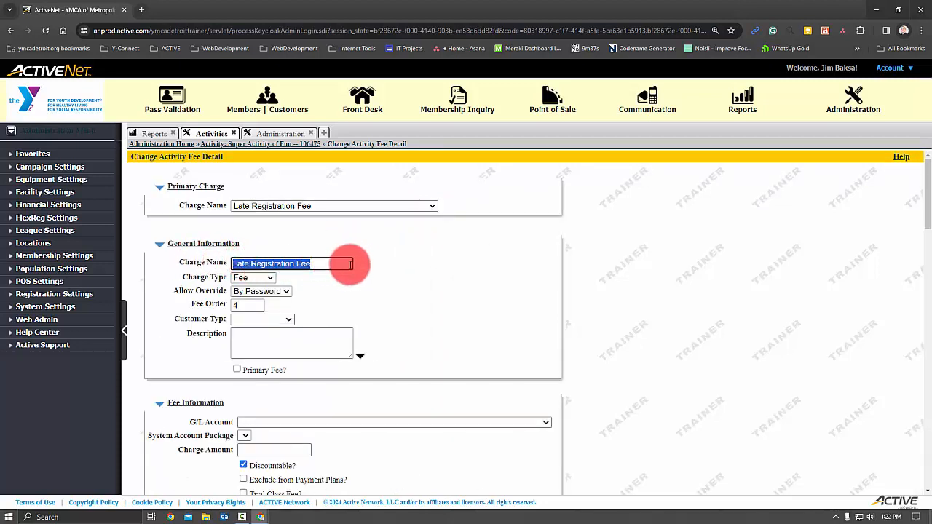
{"action": "left_click", "coordinate": [283, 293]}
{"action": "left_click", "coordinate": [271, 311]}
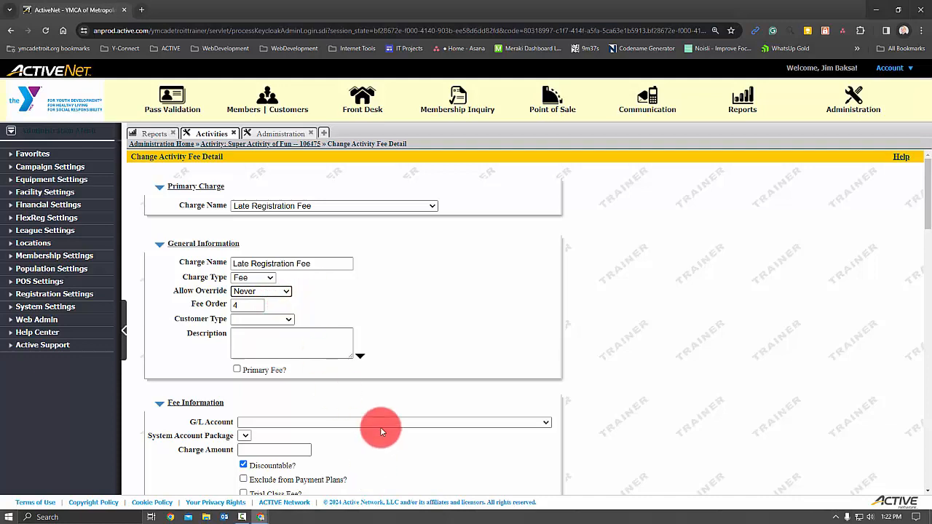
{"action": "left_click", "coordinate": [380, 421]}
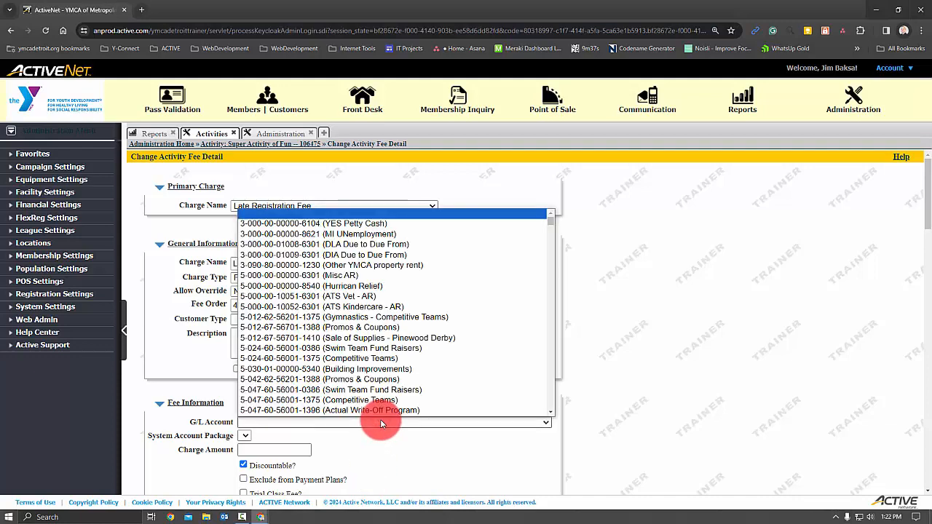
{"action": "type", "text": "7-024-60-00000-1320 (Preschool Programs"}
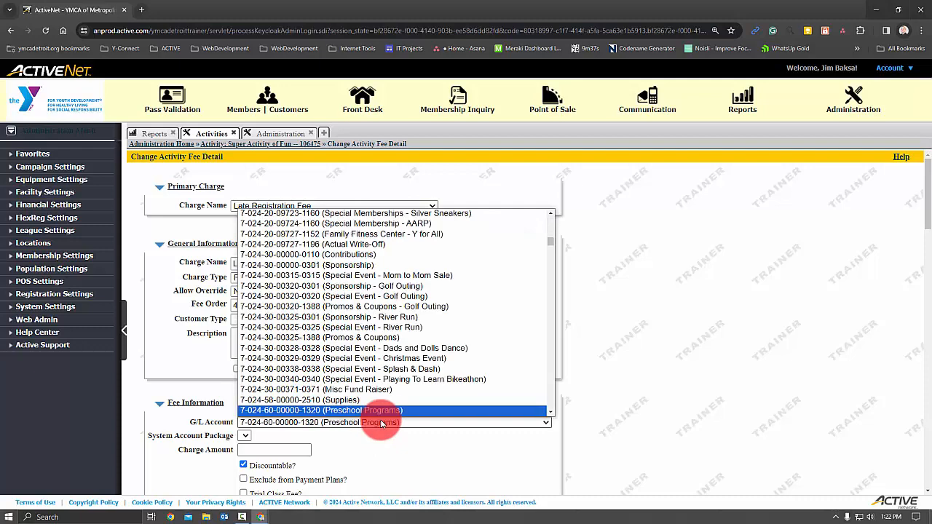
{"action": "key", "text": "Return"}
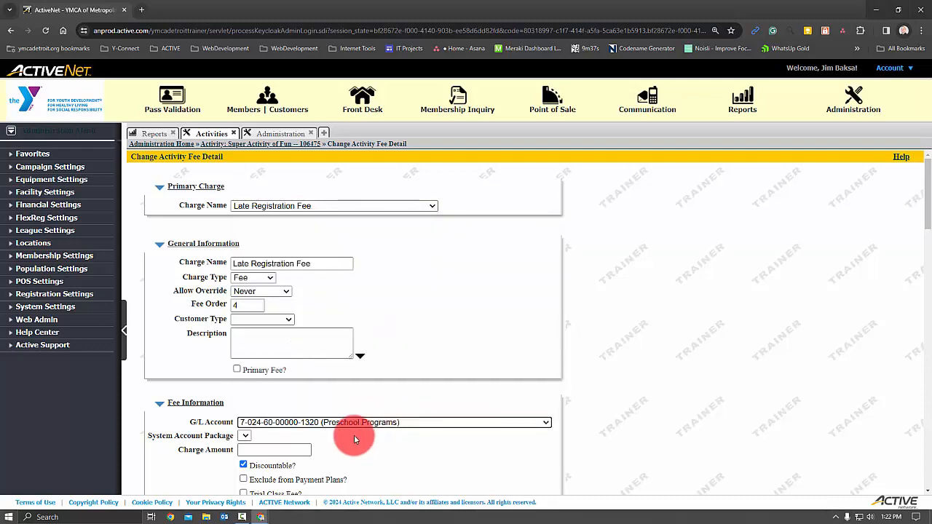
{"action": "left_click", "coordinate": [302, 449]}
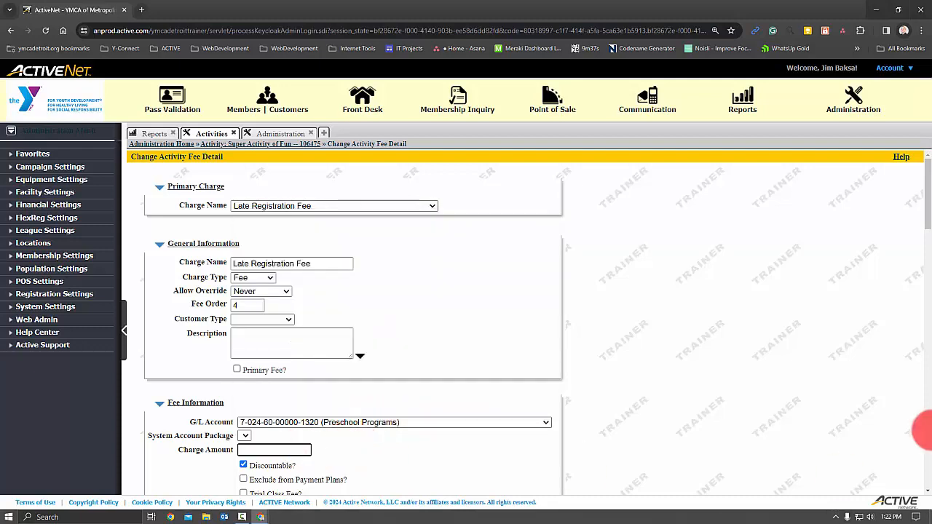
{"action": "type", "text": "10"}
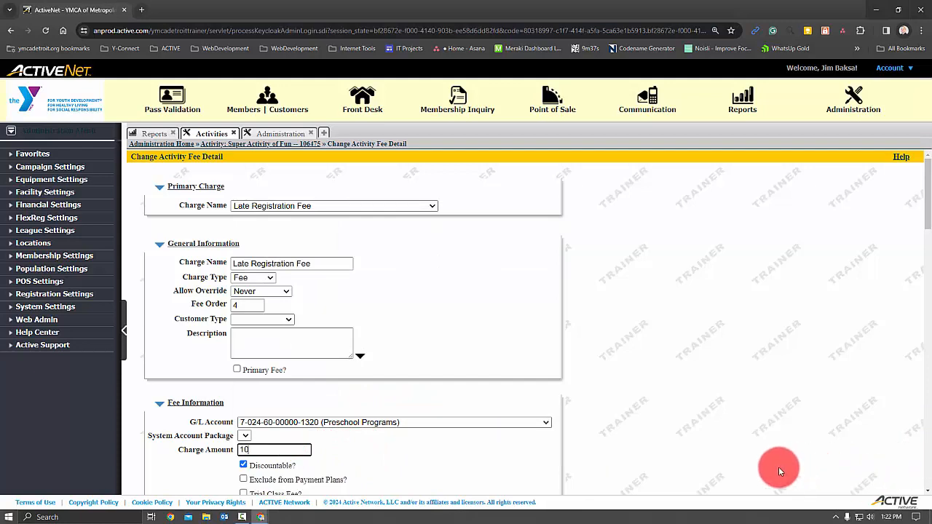
- Make the late registration fee non-discountable and check its remaining settings from prefill condition through dates
{"action": "scroll", "coordinate": [304, 445], "scroll_direction": "down", "scroll_amount": 2}
{"action": "left_click", "coordinate": [243, 367]}
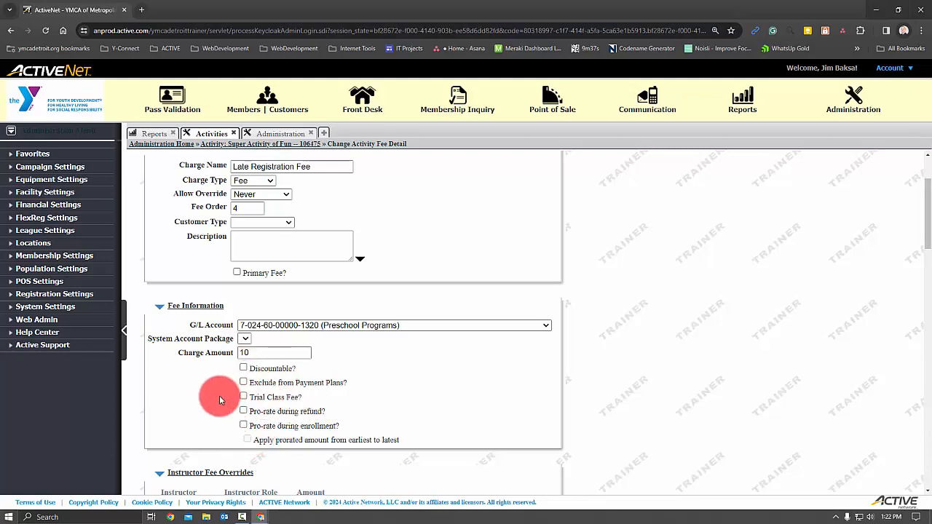
{"action": "scroll", "coordinate": [219, 396], "scroll_direction": "down", "scroll_amount": 3}
{"action": "scroll", "coordinate": [219, 400], "scroll_direction": "down", "scroll_amount": 1}
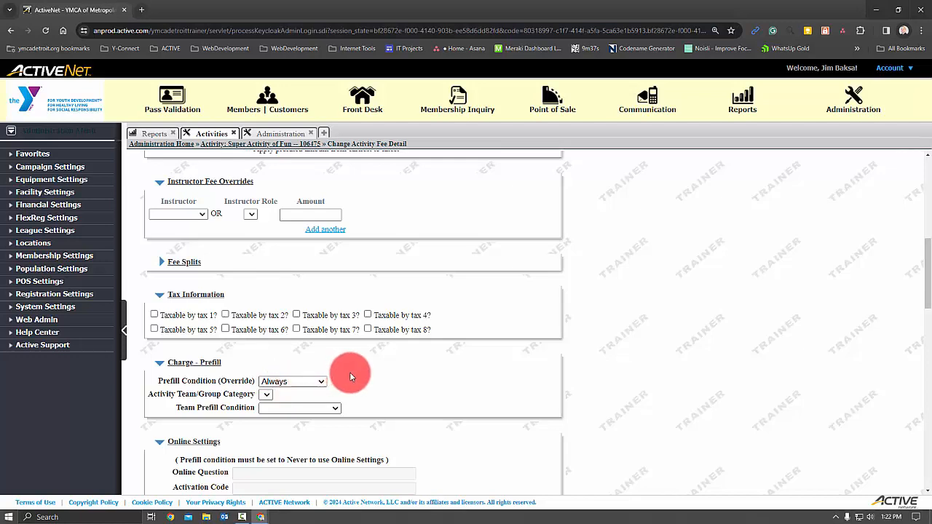
{"action": "scroll", "coordinate": [350, 373], "scroll_direction": "down", "scroll_amount": 5}
{"action": "scroll", "coordinate": [348, 377], "scroll_direction": "down", "scroll_amount": 4}
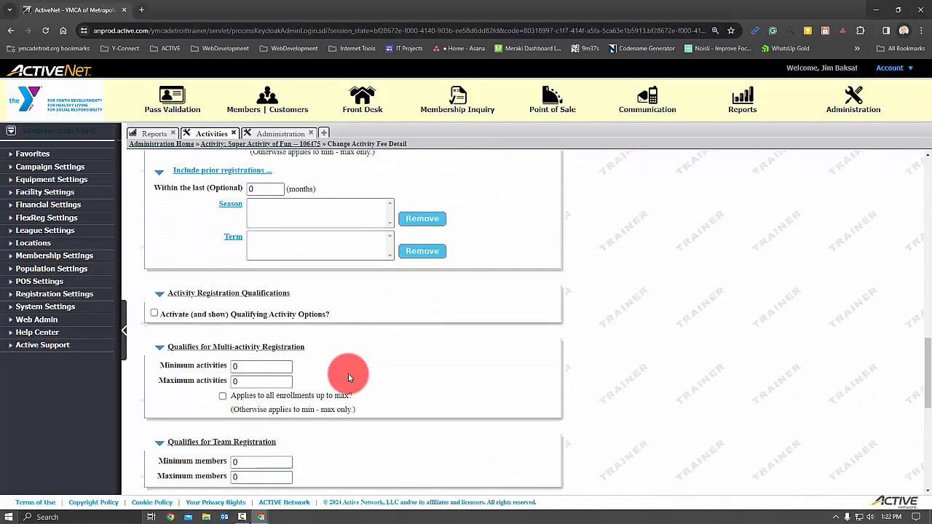
{"action": "scroll", "coordinate": [348, 378], "scroll_direction": "down", "scroll_amount": 3}
{"action": "scroll", "coordinate": [348, 377], "scroll_direction": "down", "scroll_amount": 1}
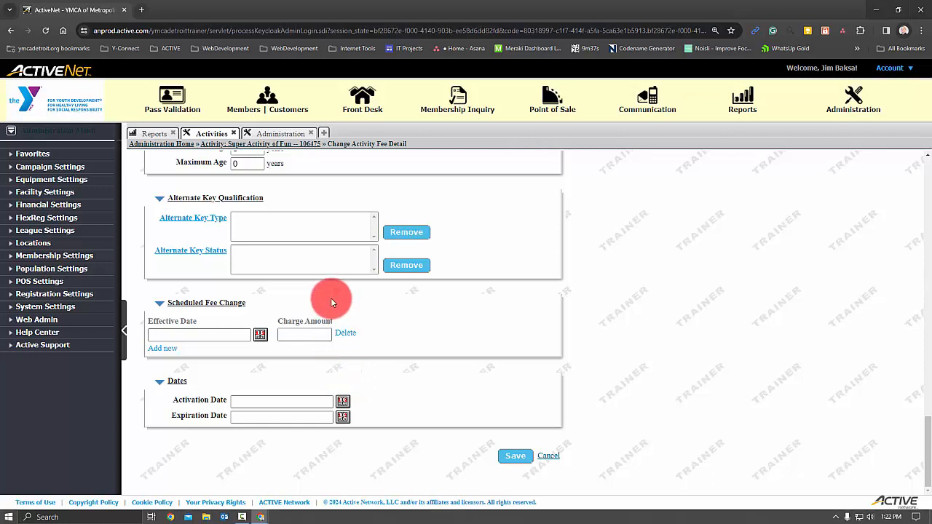
- Look at the Preschool - Swim Basics - Stage 1-3 activity and return to the late registration fee's date settings
{"action": "left_click", "coordinate": [266, 133]}
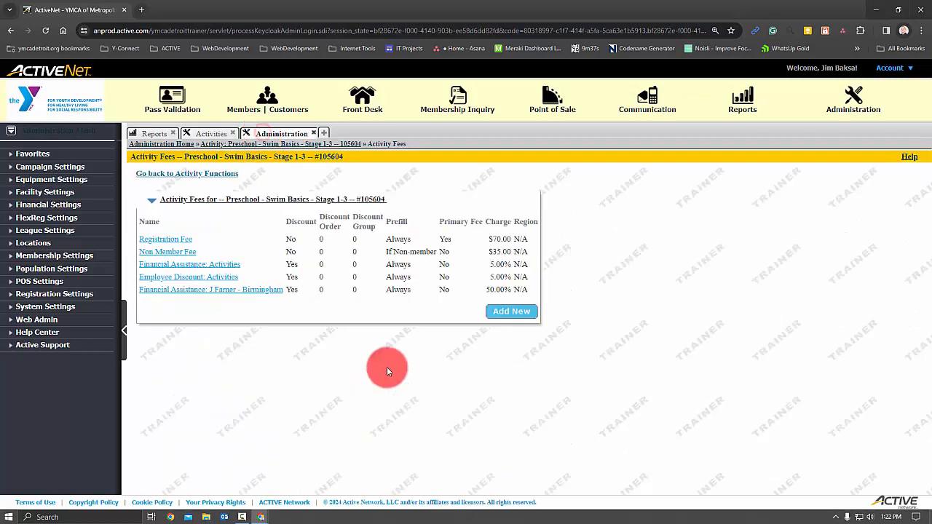
{"action": "left_click", "coordinate": [189, 174]}
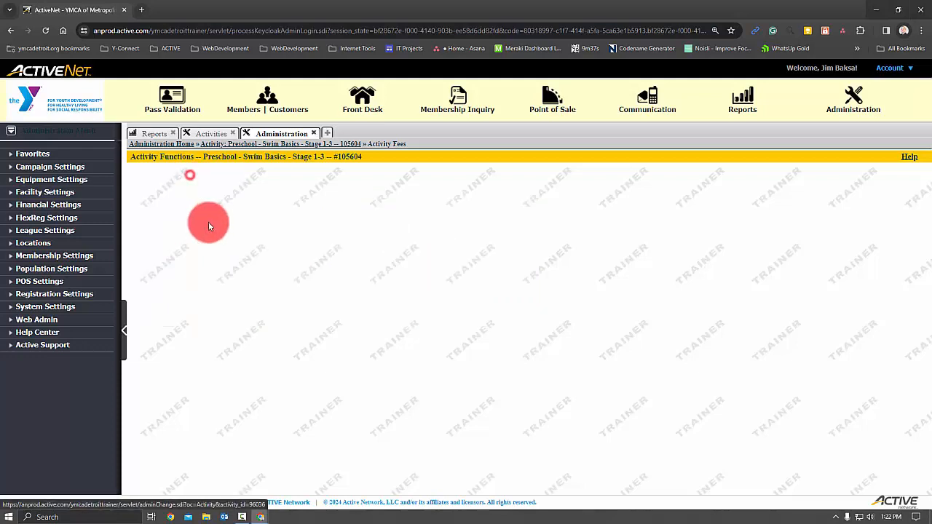
{"action": "left_click", "coordinate": [203, 137]}
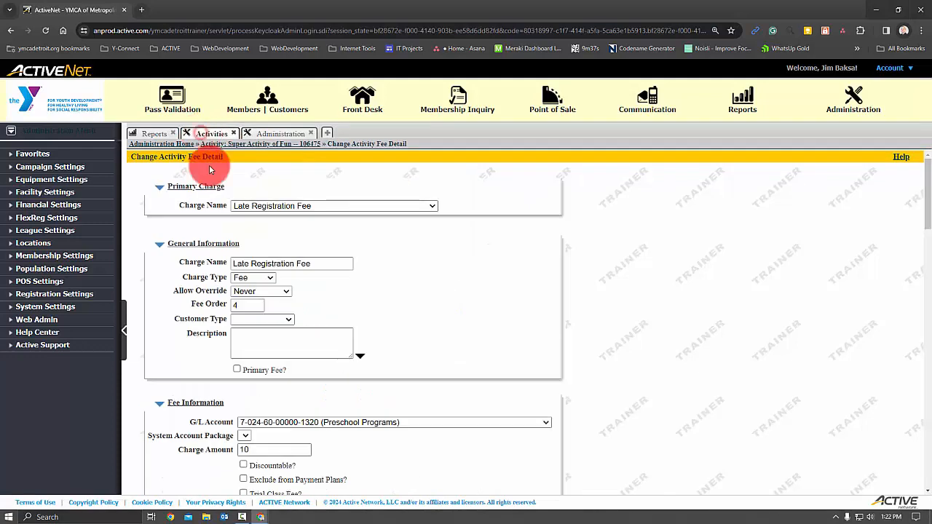
{"action": "scroll", "coordinate": [370, 254], "scroll_direction": "down", "scroll_amount": 3}
{"action": "scroll", "coordinate": [370, 260], "scroll_direction": "down", "scroll_amount": 15}
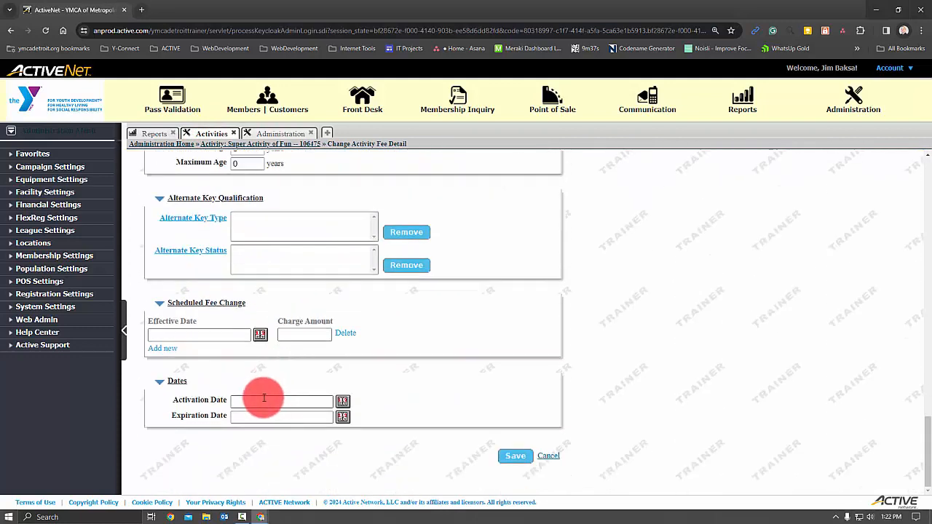
- Set the late registration fee's activation date to Jun 5, 2024 and save the fee
{"action": "left_click", "coordinate": [266, 399]}
{"action": "type", "text": "0605"}
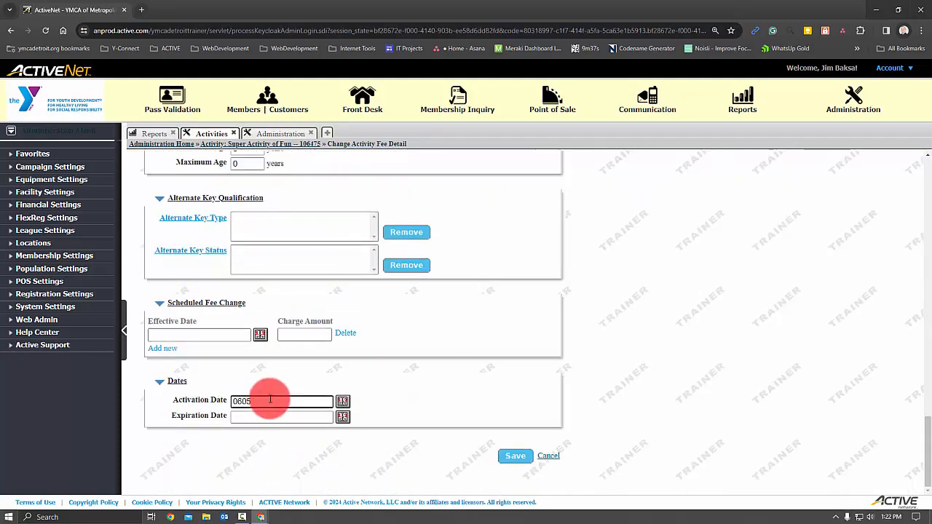
{"action": "type", "text": "24"}
{"action": "key", "text": "Tab"}
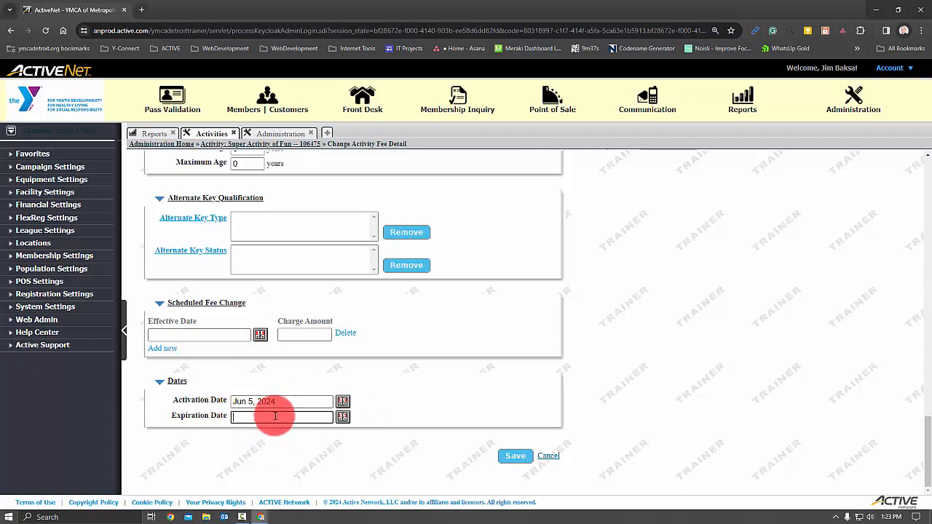
{"action": "left_click", "coordinate": [514, 459]}
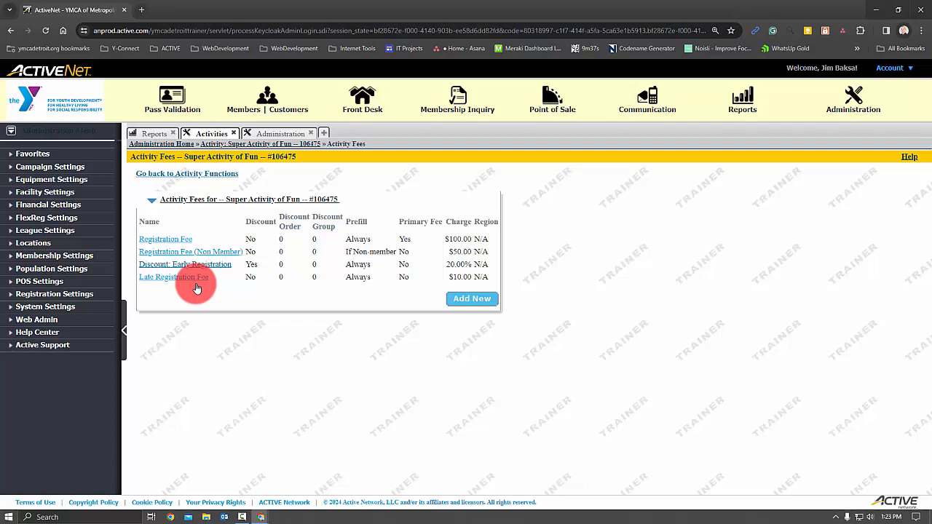
- Add a new fee to Super Activity of Fun based on the Discount: Employee charge
{"action": "left_click", "coordinate": [461, 302]}
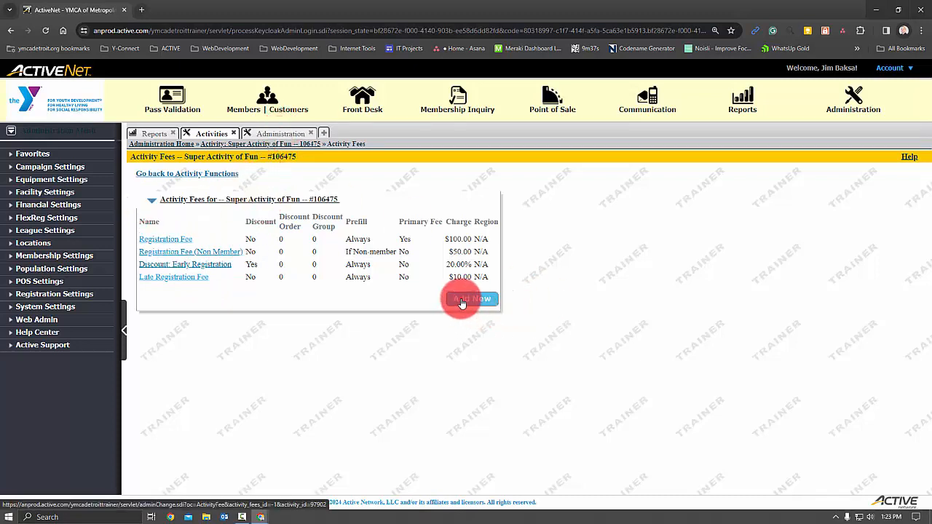
{"action": "left_click", "coordinate": [286, 206]}
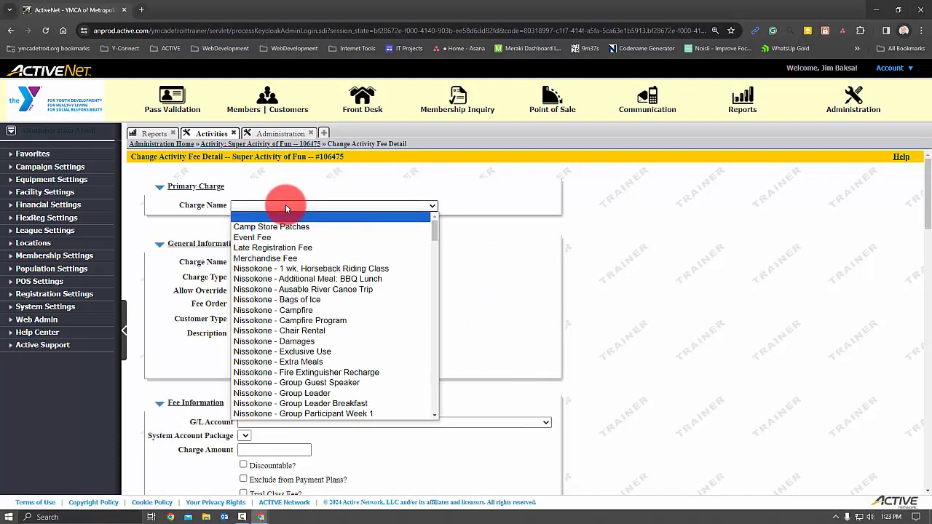
{"action": "key", "text": "s"}
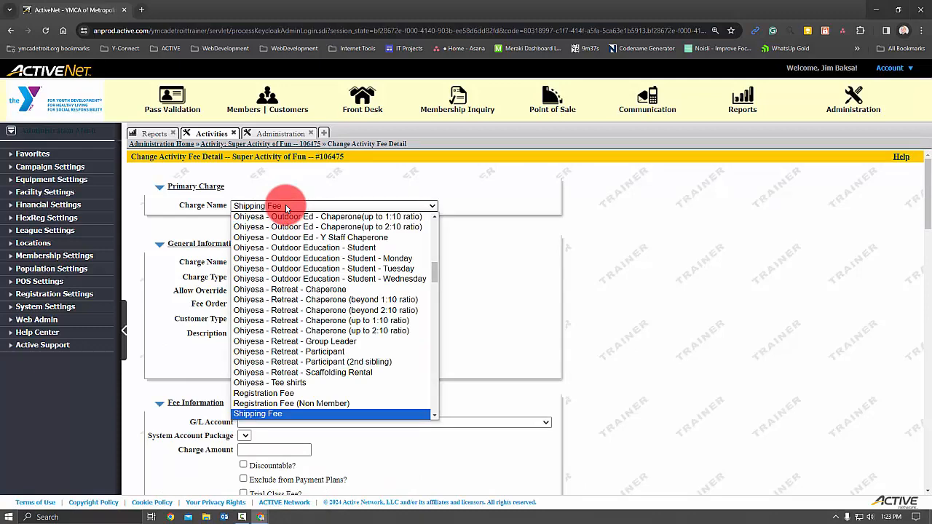
{"action": "key", "text": "Up"}
{"action": "key", "text": "Down"}
{"action": "key", "text": "Down"}
{"action": "key", "text": "Down"}
{"action": "key", "text": "Down"}
{"action": "key", "text": "Down"}
{"action": "key", "text": "Down"}
{"action": "key", "text": "Down"}
{"action": "key", "text": "Down"}
{"action": "key", "text": "Down"}
{"action": "key", "text": "Down"}
{"action": "key", "text": "Down"}
{"action": "key", "text": "Down"}
{"action": "key", "text": "Down"}
{"action": "key", "text": "Down"}
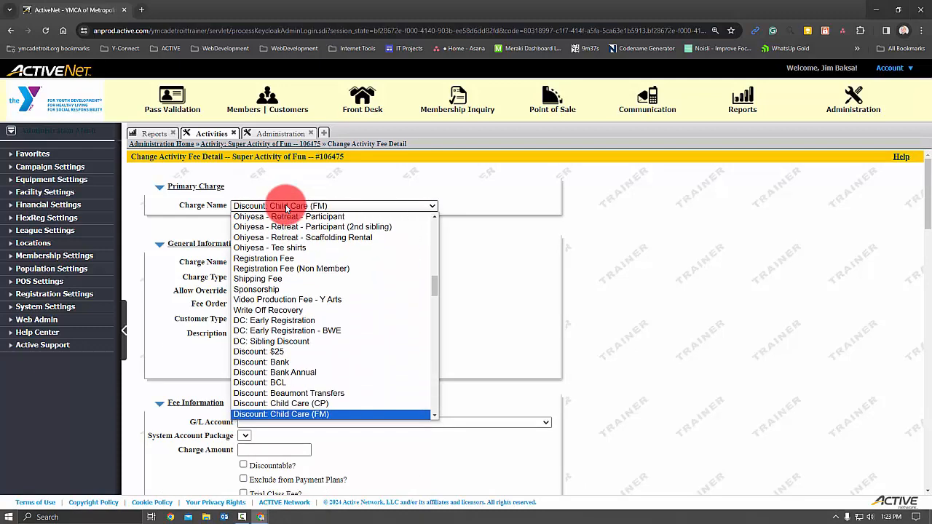
{"action": "key", "text": "Down"}
{"action": "key", "text": "Down"}
{"action": "key", "text": "Down"}
{"action": "key", "text": "Down"}
{"action": "key", "text": "Up"}
{"action": "key", "text": "Up"}
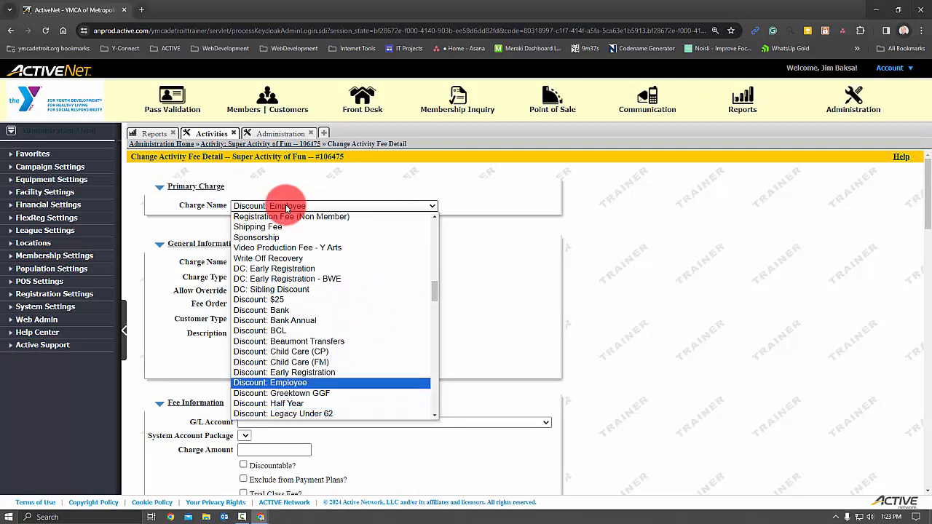
{"action": "key", "text": "Return"}
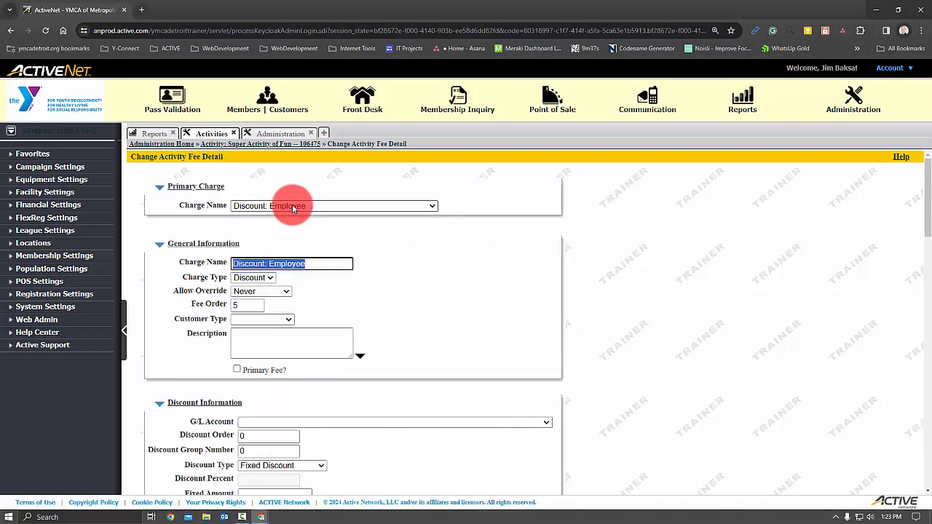
{"action": "left_click", "coordinate": [340, 422]}
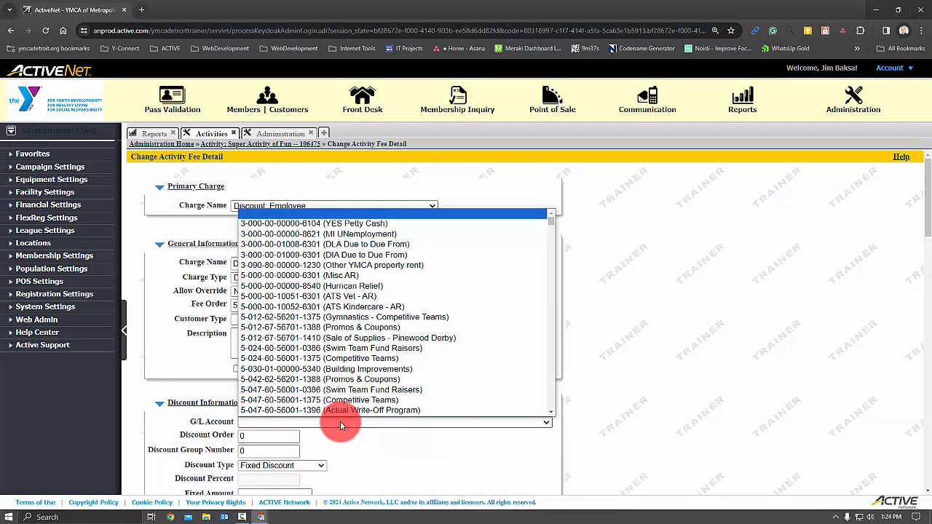
{"action": "type", "text": "7-024-60-1"}
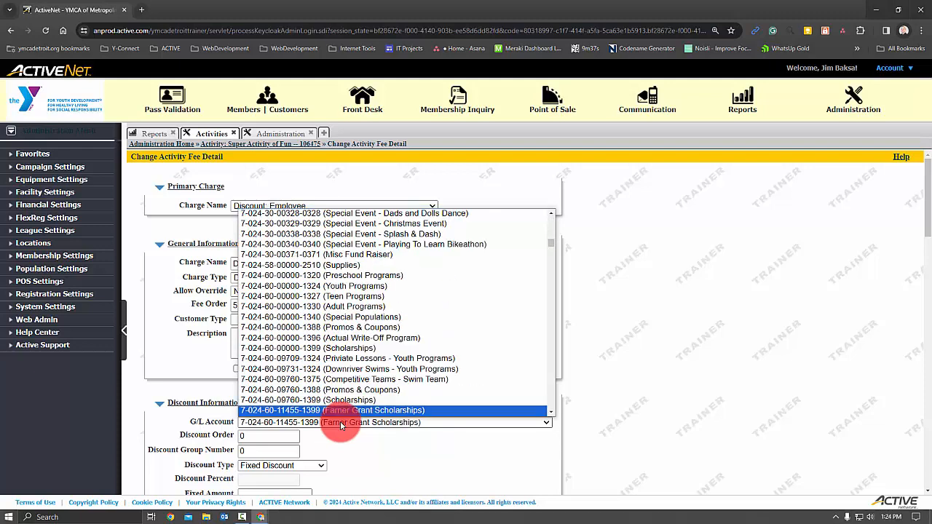
{"action": "key", "text": "Up"}
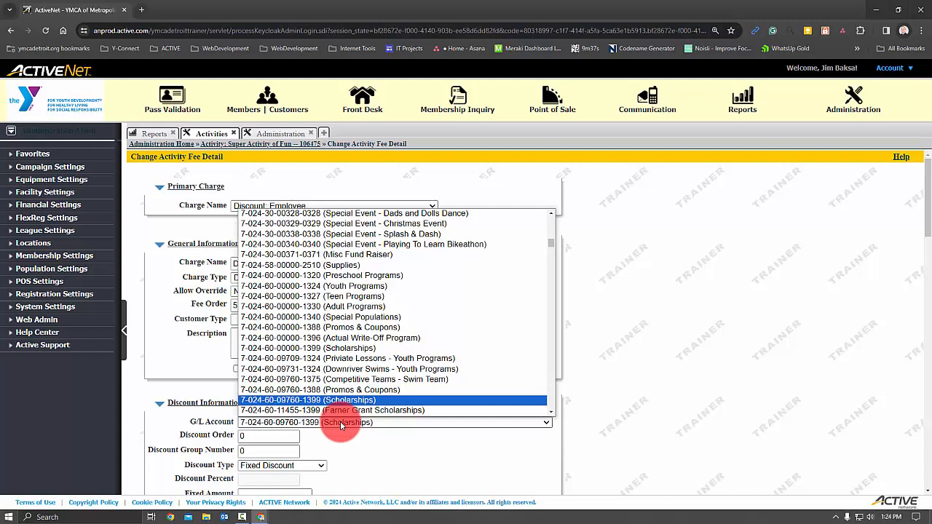
{"action": "key", "text": "Up"}
{"action": "key", "text": "Down"}
{"action": "key", "text": "Down"}
{"action": "key", "text": "Down"}
{"action": "key", "text": "Down"}
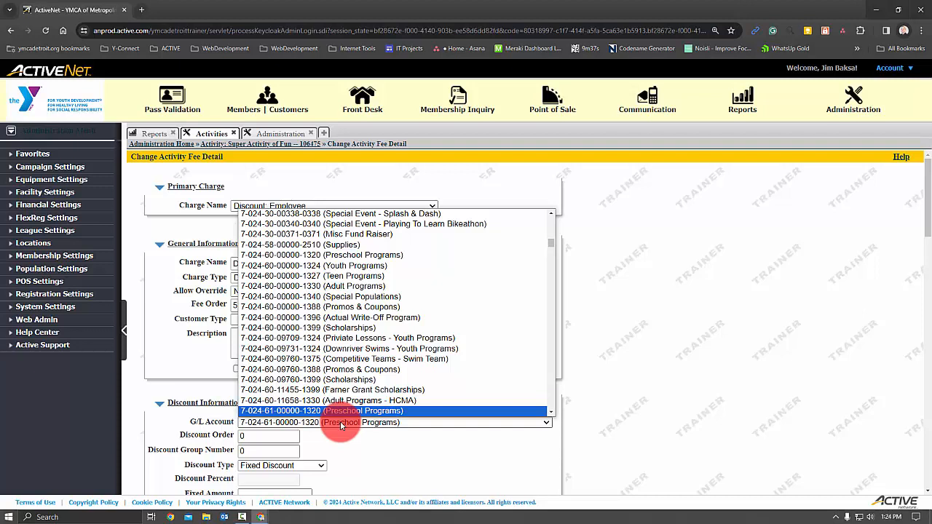
{"action": "key", "text": "Up"}
{"action": "key", "text": "Up"}
{"action": "key", "text": "Up"}
{"action": "key", "text": "Up"}
{"action": "key", "text": "Up"}
{"action": "key", "text": "Up"}
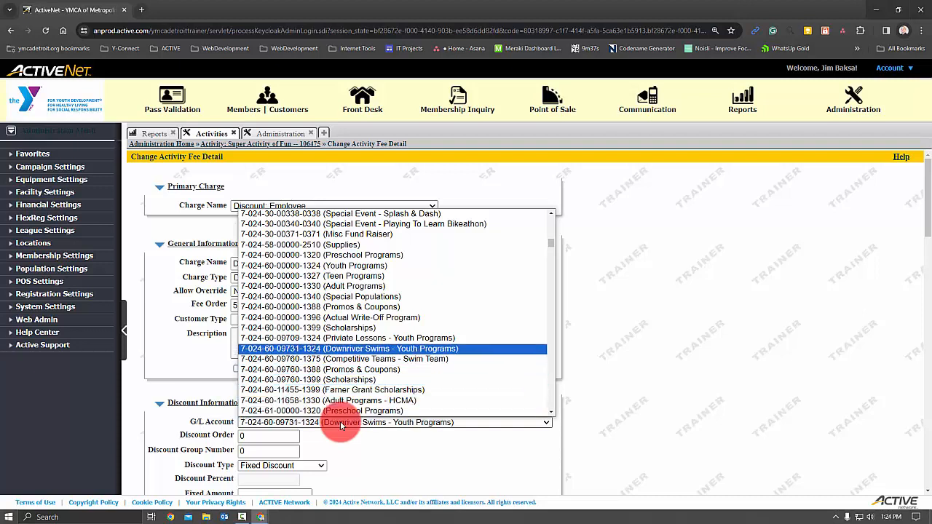
{"action": "key", "text": "Up"}
{"action": "key", "text": "Up"}
{"action": "key", "text": "Up"}
{"action": "key", "text": "Up"}
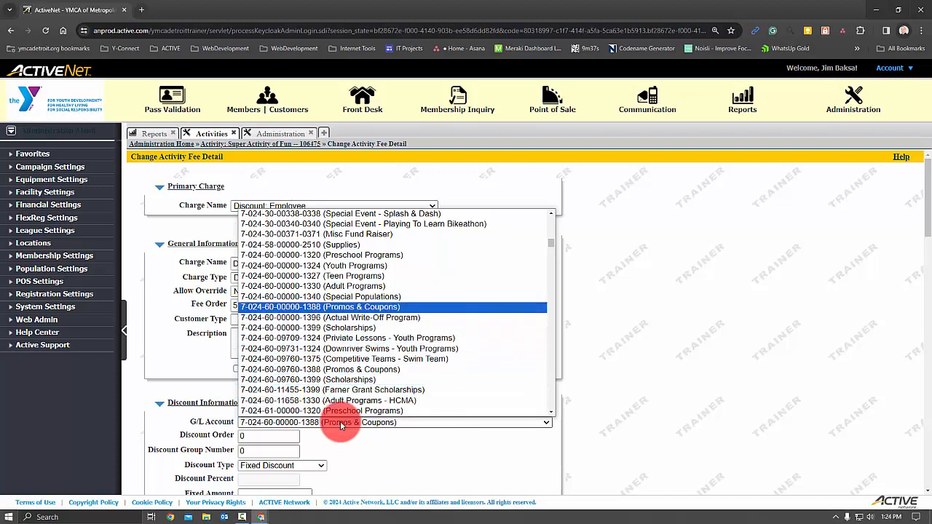
{"action": "key", "text": "Return"}
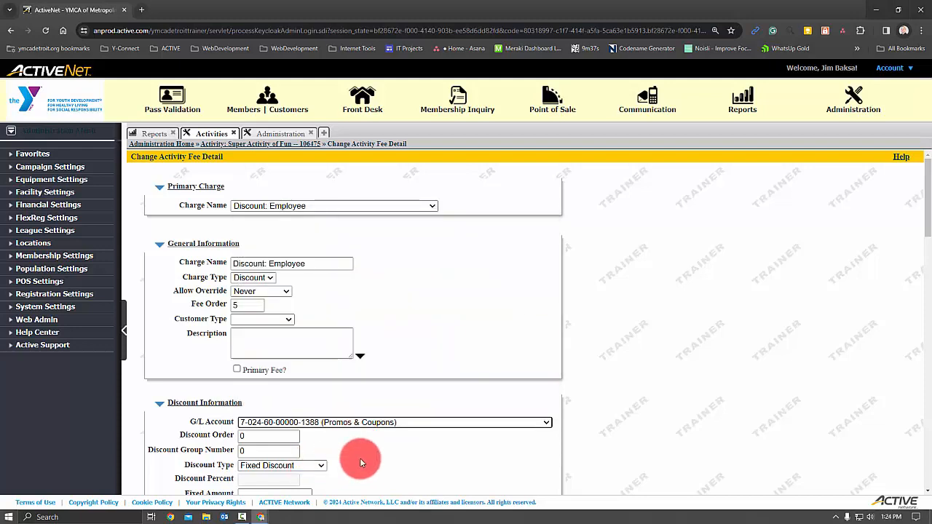
- Make the employee discount a Percentage Discount of 50 percent and save it
{"action": "scroll", "coordinate": [325, 410], "scroll_direction": "down", "scroll_amount": 3}
{"action": "left_click", "coordinate": [255, 271]}
{"action": "left_click", "coordinate": [267, 296]}
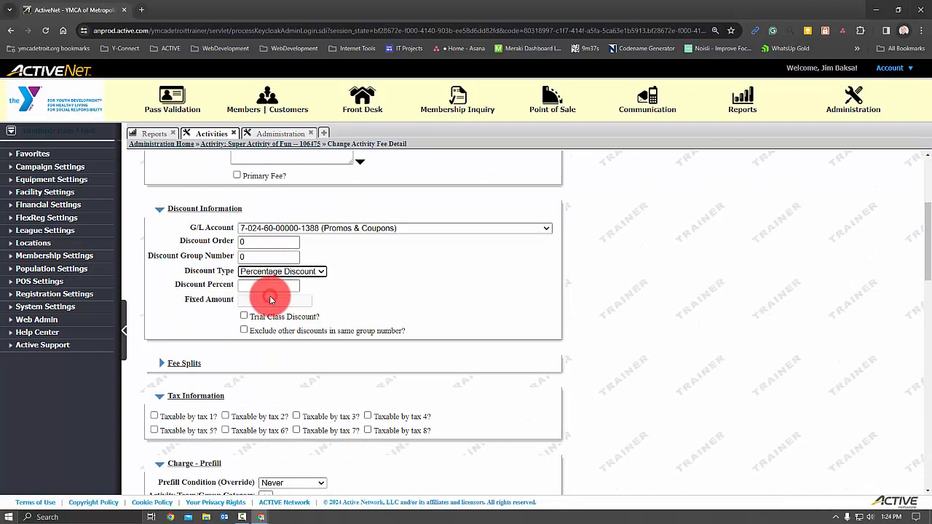
{"action": "left_click", "coordinate": [261, 285]}
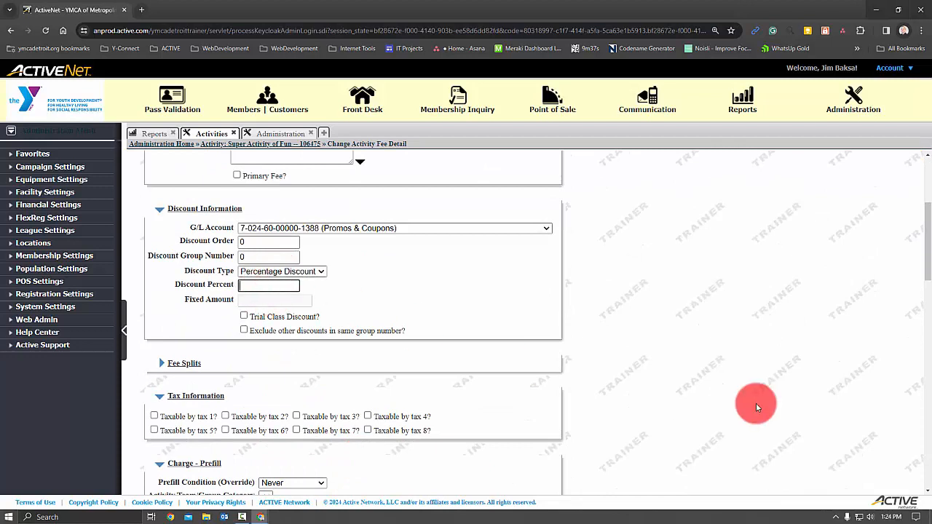
{"action": "key", "text": "Return"}
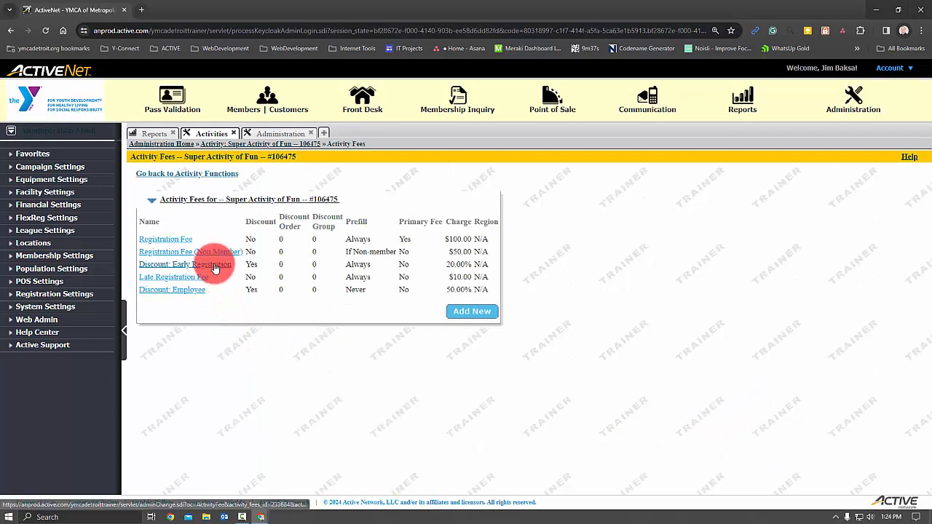
- Set the fee order of Discount: Early Registration to 10 and save it
{"action": "left_click", "coordinate": [214, 267]}
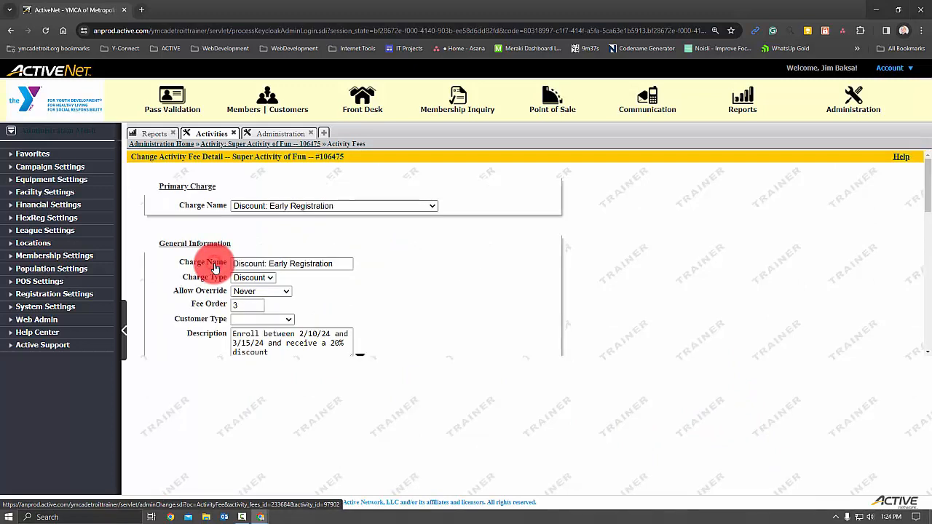
{"action": "double_click", "coordinate": [246, 306]}
{"action": "type", "text": "10"}
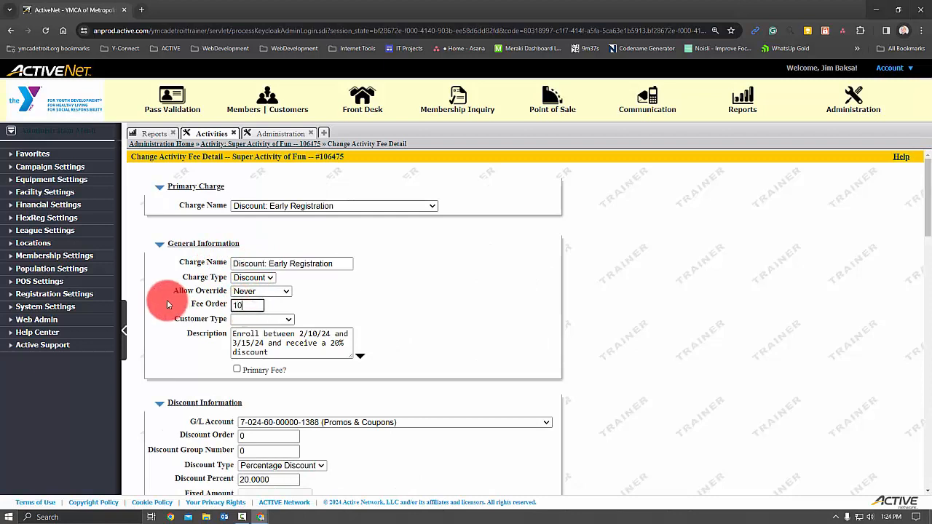
{"action": "key", "text": "Return"}
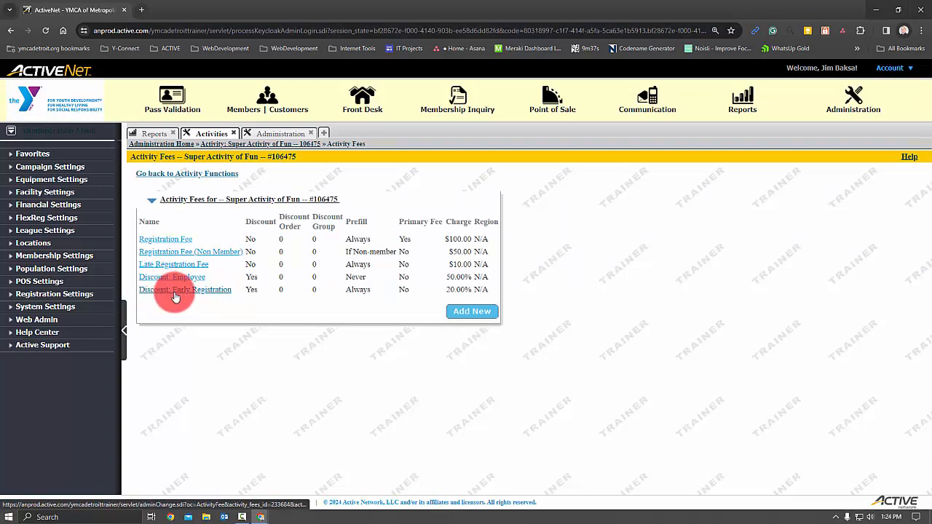
- Restore the original fee order of Discount: Early Registration and save it
{"action": "left_click", "coordinate": [178, 291]}
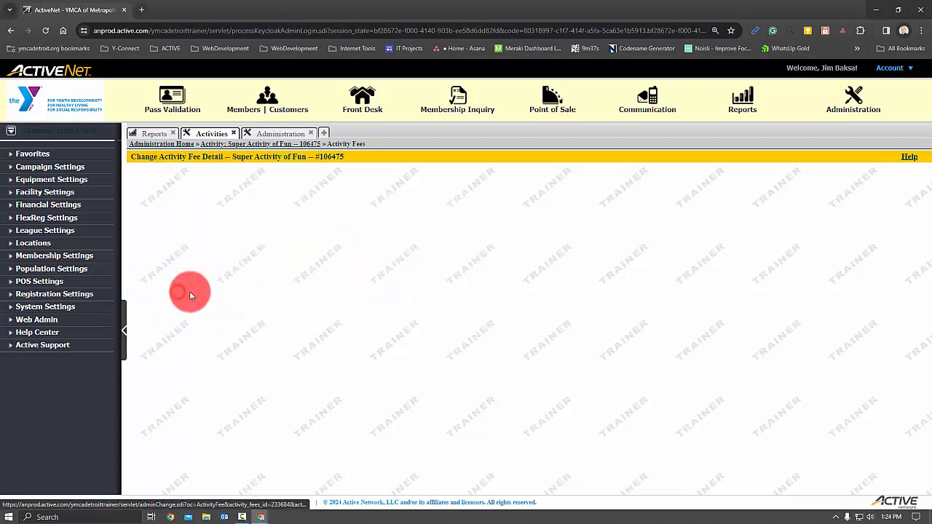
{"action": "double_click", "coordinate": [248, 305]}
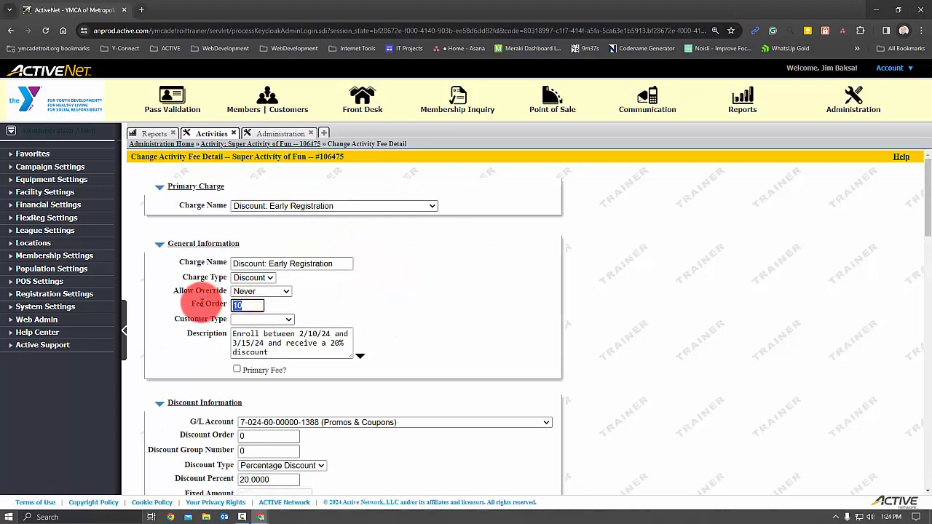
{"action": "key", "text": "Return"}
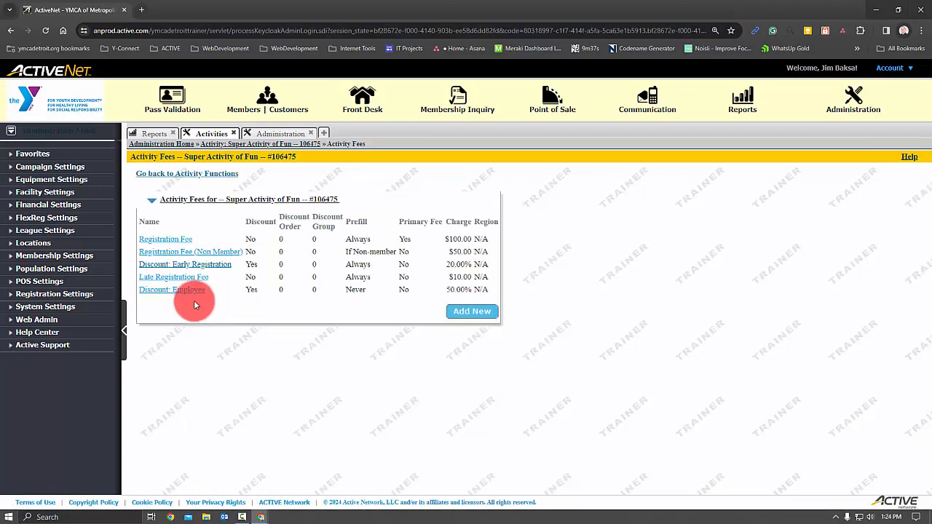
- Add a new fee to Super Activity of Fun based on the Family Financial Assistance: Activities charge
{"action": "left_click", "coordinate": [459, 315]}
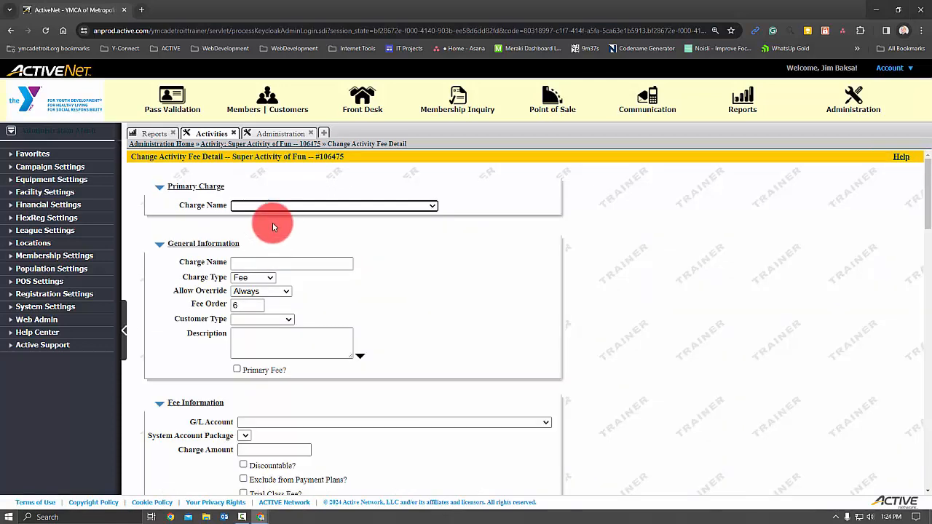
{"action": "left_click", "coordinate": [430, 208]}
{"action": "left_click_drag", "start_coordinate": [433, 230], "coordinate": [365, 281]}
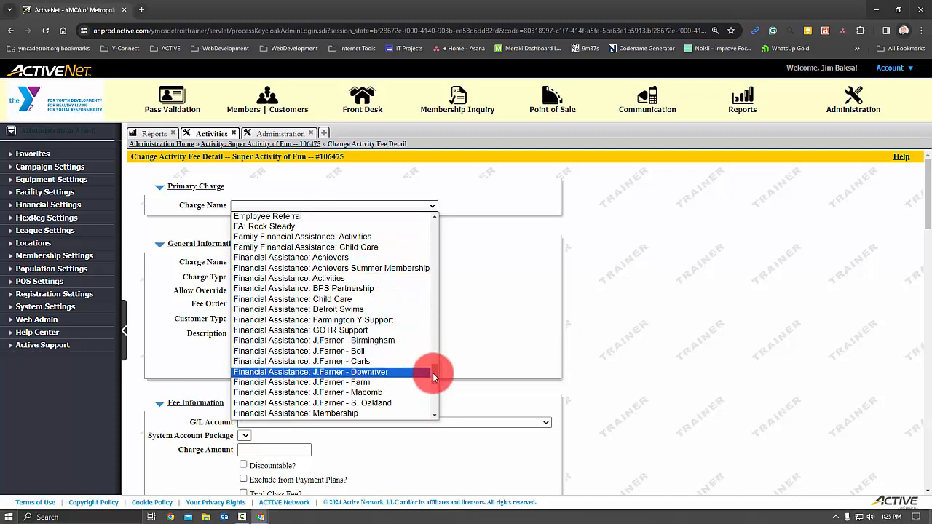
{"action": "left_click_drag", "start_coordinate": [433, 373], "coordinate": [435, 385]}
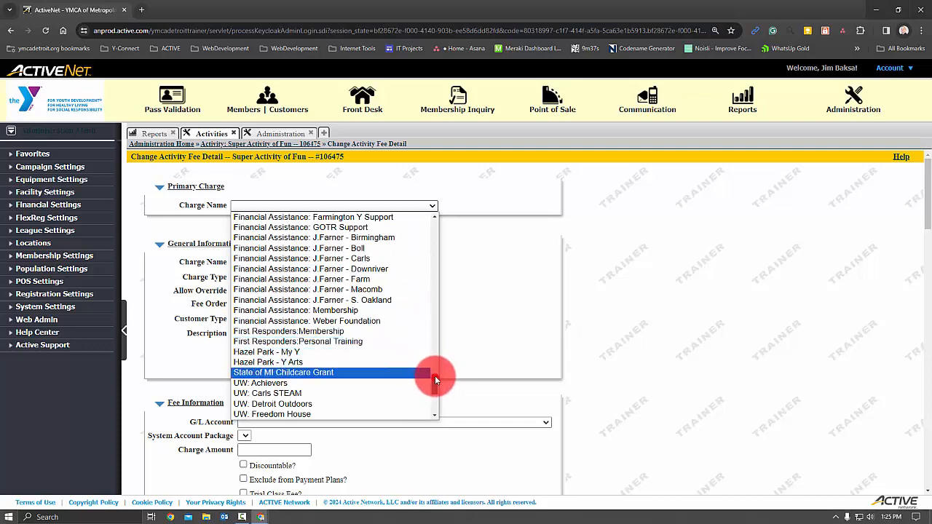
{"action": "left_click_drag", "start_coordinate": [434, 376], "coordinate": [434, 357]}
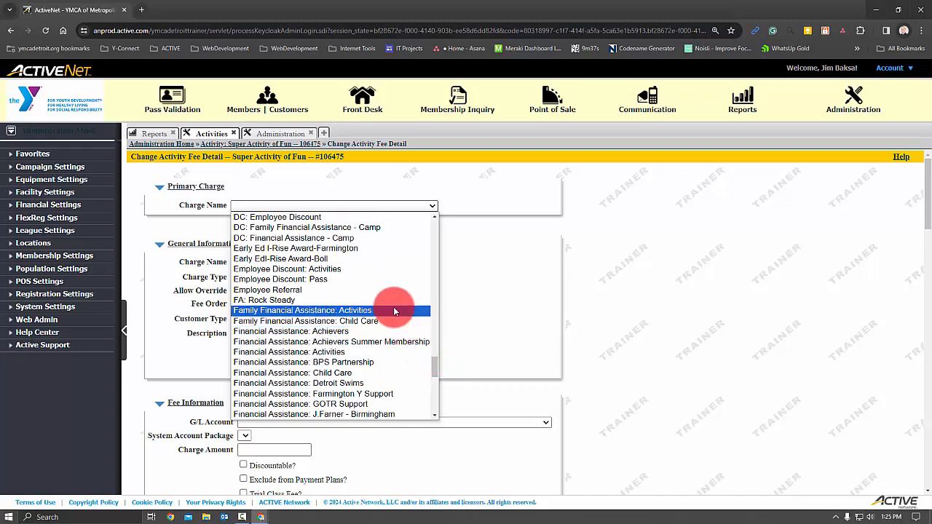
{"action": "left_click", "coordinate": [394, 307]}
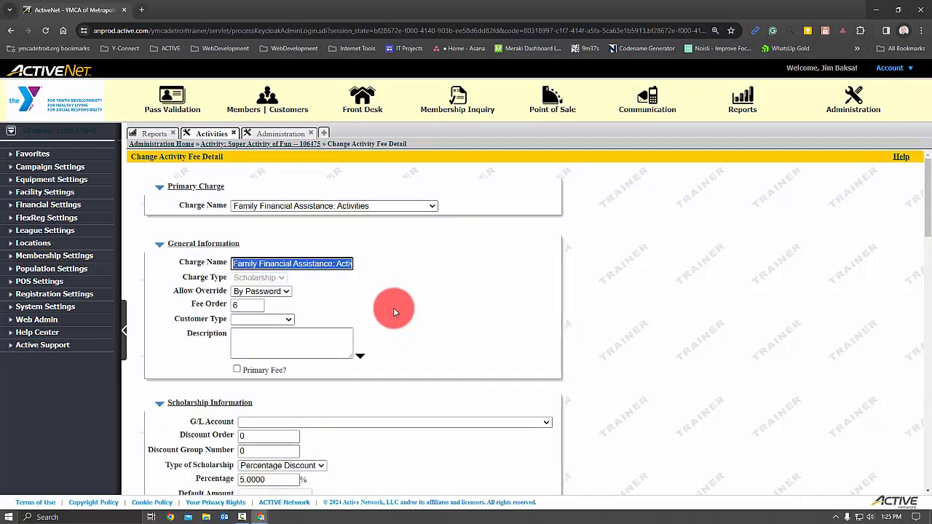
{"action": "scroll", "coordinate": [398, 316], "scroll_direction": "down", "scroll_amount": 8}
{"action": "scroll", "coordinate": [399, 322], "scroll_direction": "up", "scroll_amount": 6}
{"action": "left_click", "coordinate": [397, 325]}
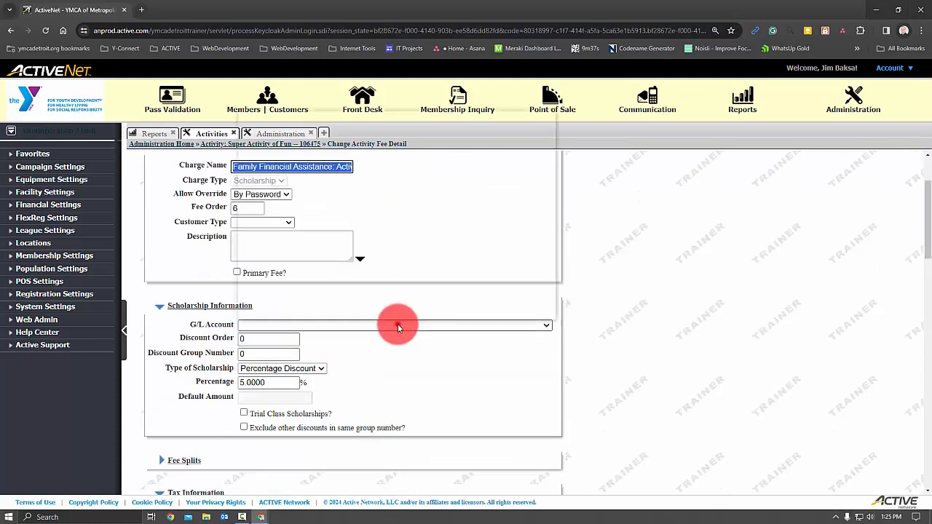
{"action": "type", "text": "7"}
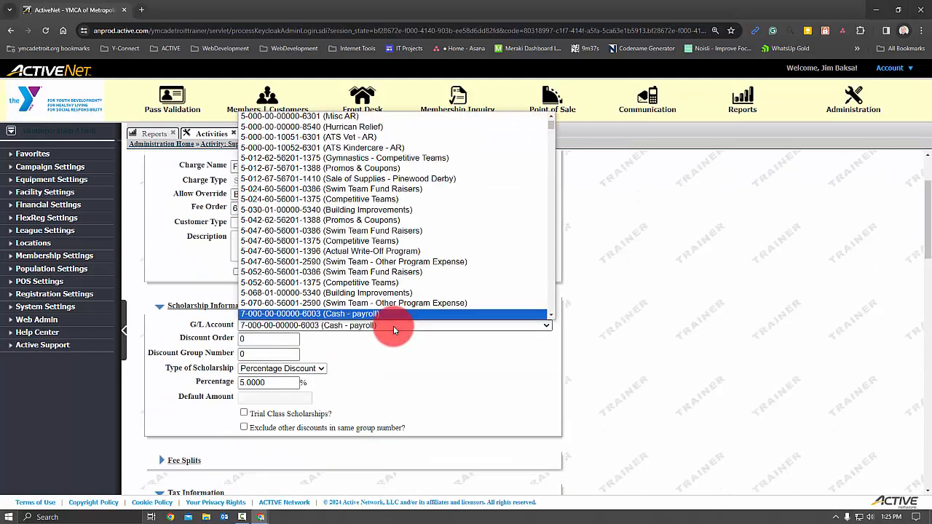
{"action": "key", "text": "Up"}
{"action": "key", "text": "Up"}
{"action": "key", "text": "Down"}
{"action": "key", "text": "Down"}
{"action": "key", "text": "Down"}
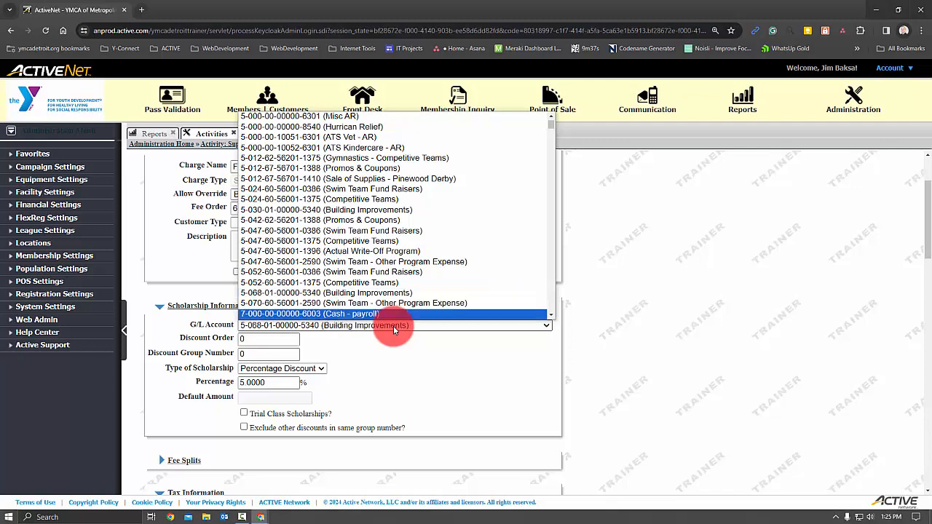
{"action": "type", "text": "4-6"}
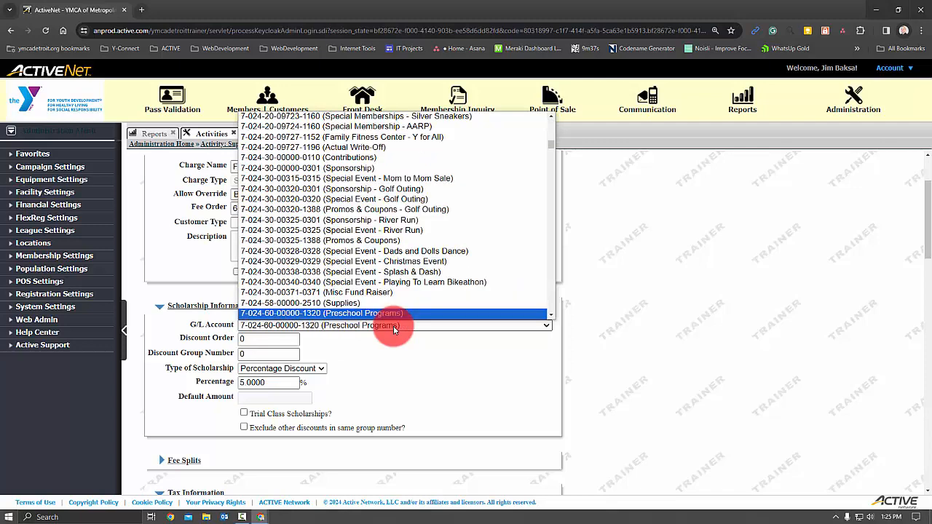
{"action": "key", "text": "Down"}
{"action": "key", "text": "Down"}
{"action": "key", "text": "Down"}
{"action": "key", "text": "Down"}
{"action": "key", "text": "Down"}
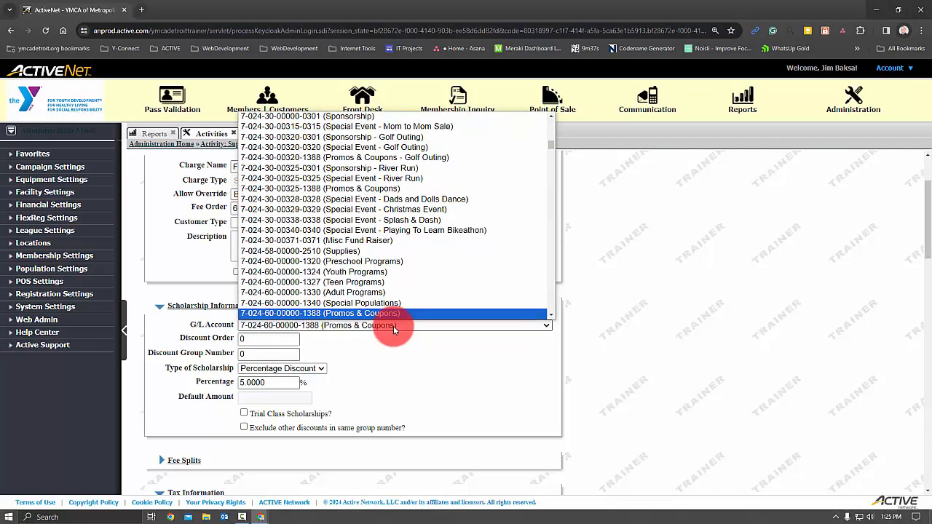
{"action": "key", "text": "Down"}
{"action": "key", "text": "Down"}
{"action": "key", "text": "Return"}
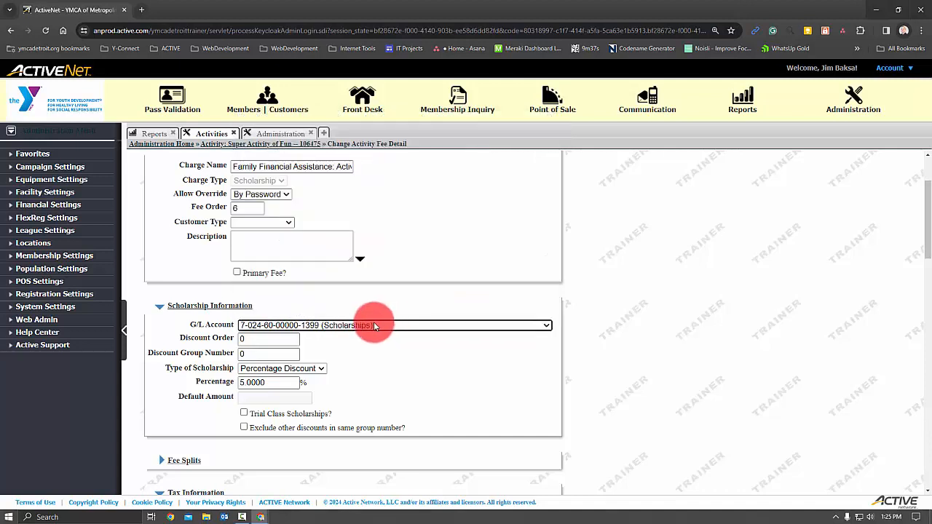
- Set the fee order of the Family Financial Assistance: Activities scholarship to 11 and save the fee
{"action": "double_click", "coordinate": [247, 208]}
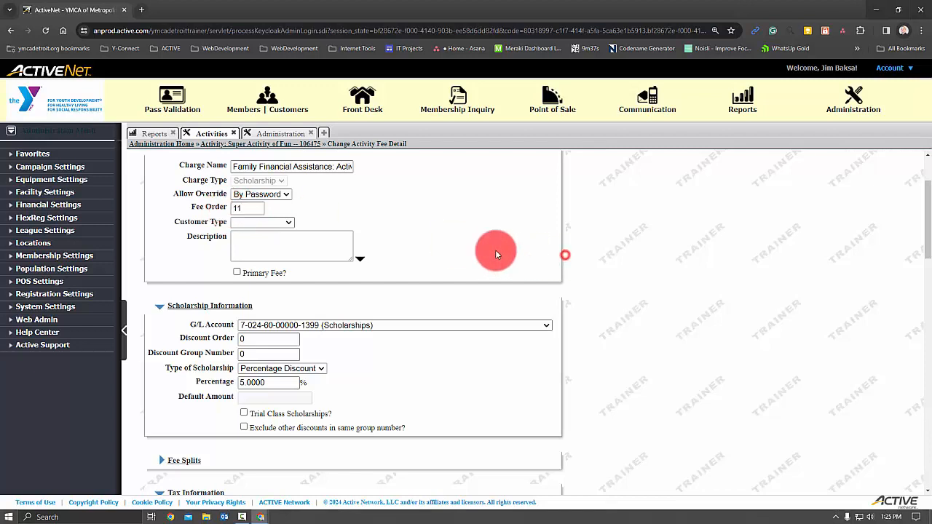
{"action": "left_click", "coordinate": [286, 198]}
{"action": "left_click", "coordinate": [338, 207]}
{"action": "scroll", "coordinate": [473, 249], "scroll_direction": "down", "scroll_amount": 7}
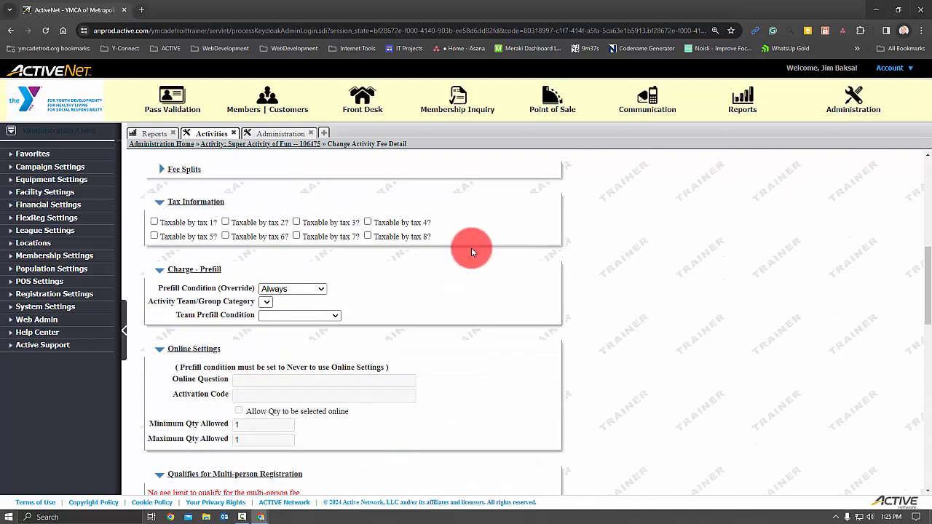
{"action": "scroll", "coordinate": [468, 252], "scroll_direction": "down", "scroll_amount": 8}
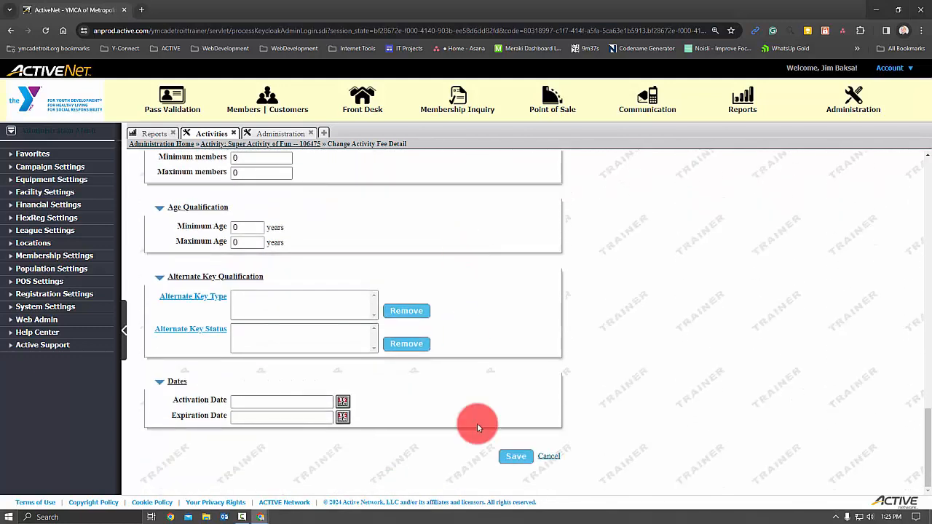
{"action": "left_click", "coordinate": [519, 461]}
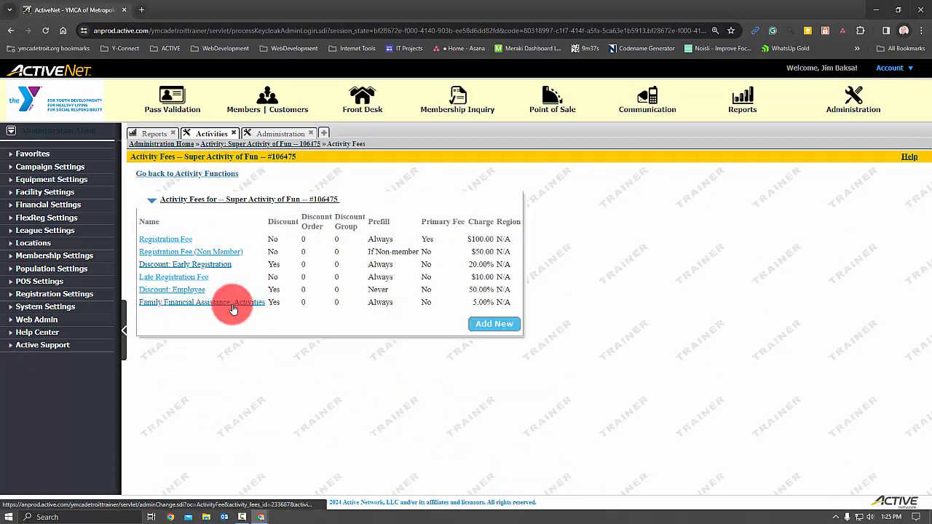
{"action": "left_click", "coordinate": [492, 325]}
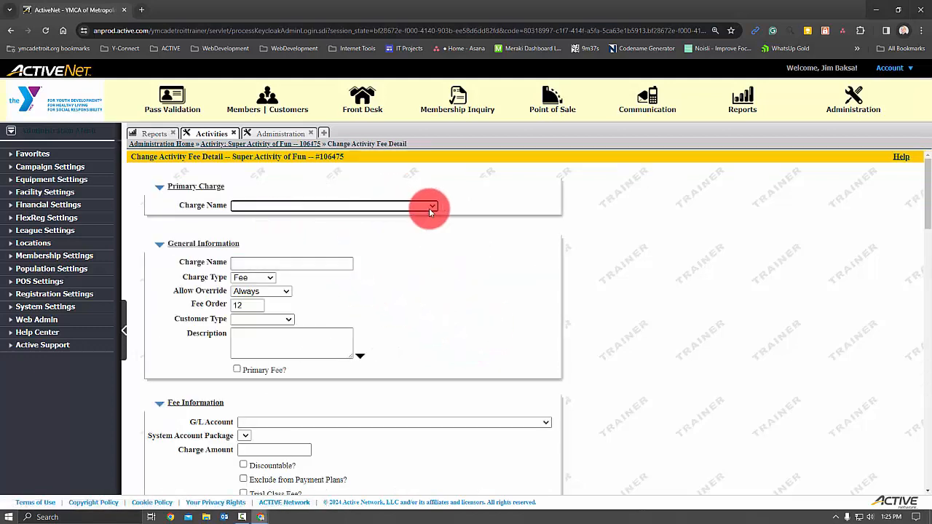
{"action": "left_click", "coordinate": [429, 207]}
{"action": "left_click_drag", "start_coordinate": [432, 239], "coordinate": [446, 211]}
{"action": "left_click", "coordinate": [510, 254]}
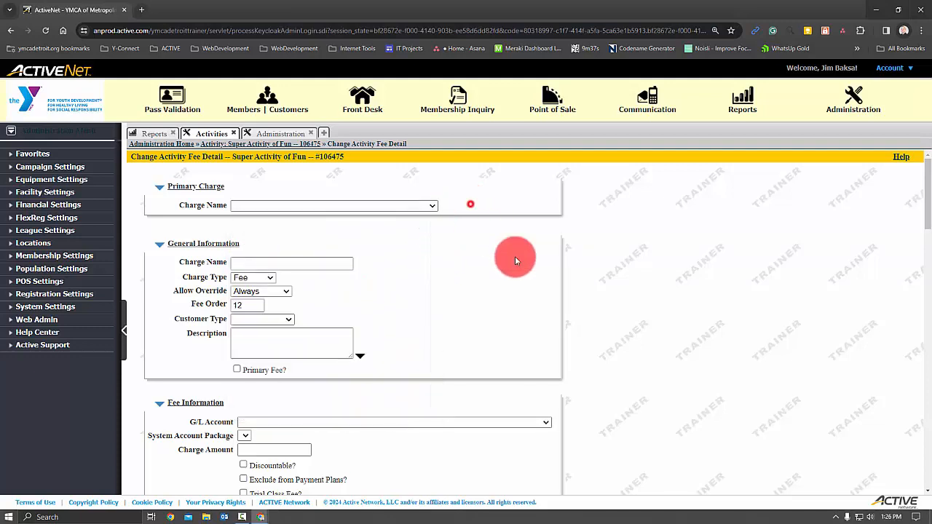
{"action": "scroll", "coordinate": [515, 256], "scroll_direction": "down", "scroll_amount": 15}
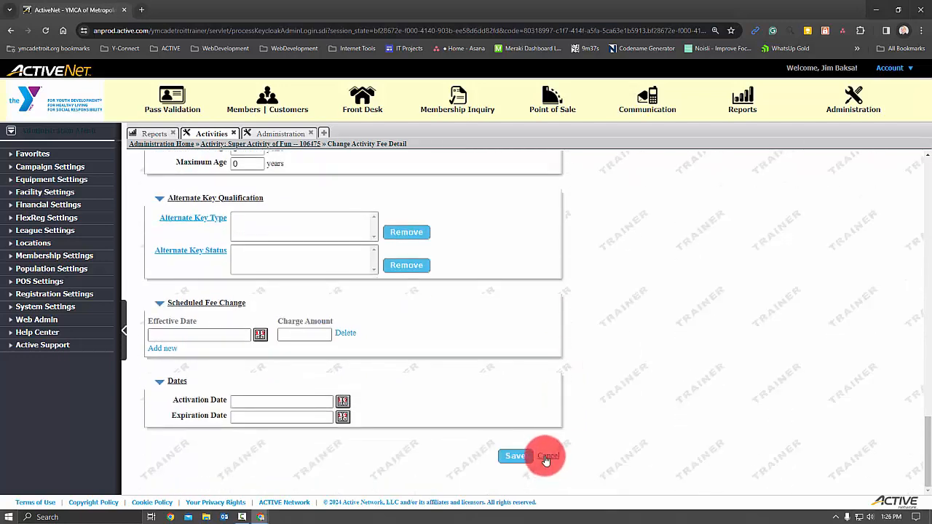
{"action": "left_click", "coordinate": [547, 457]}
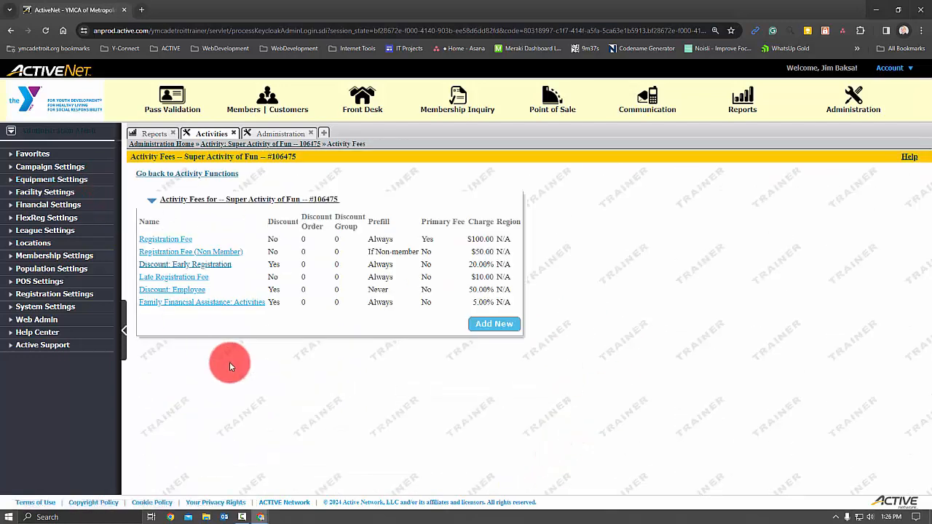